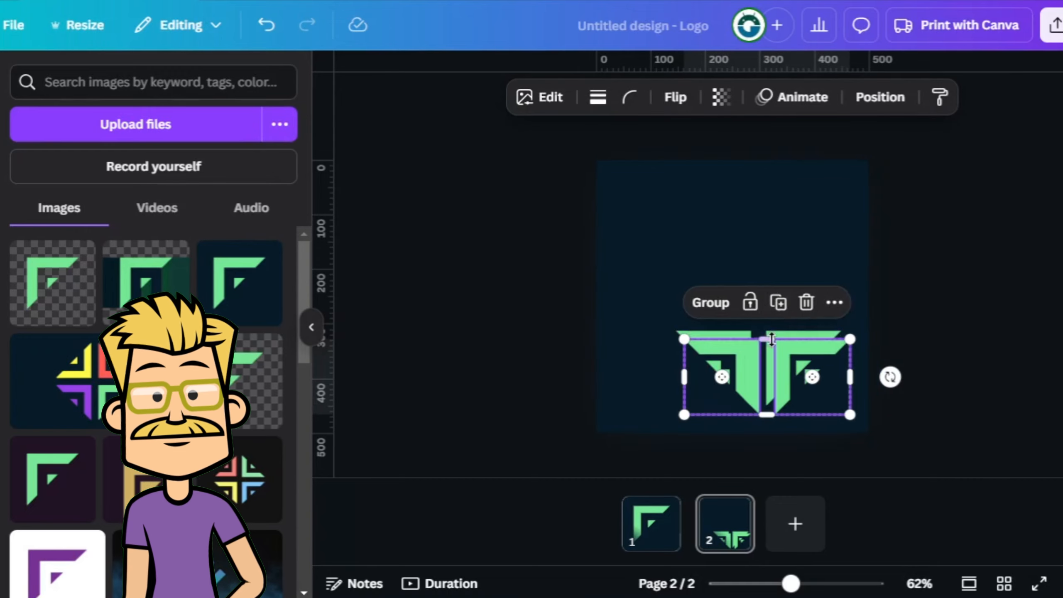
left_click_drag(762, 339, 759, 268)
left_click(675, 99)
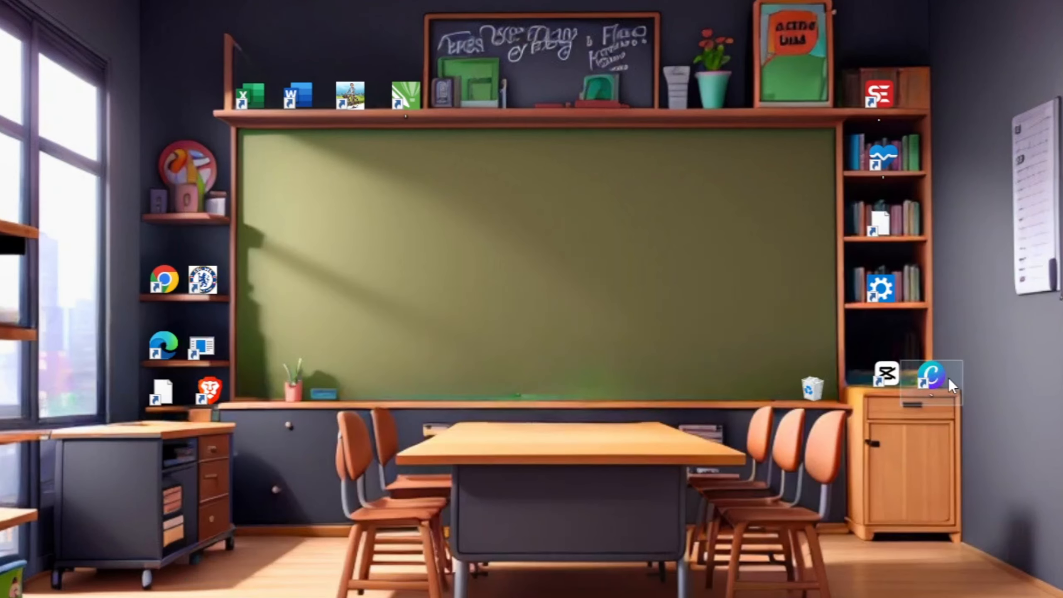
Step: Open Canva from the desktop and create a new blank Logo design
double_click(948, 377)
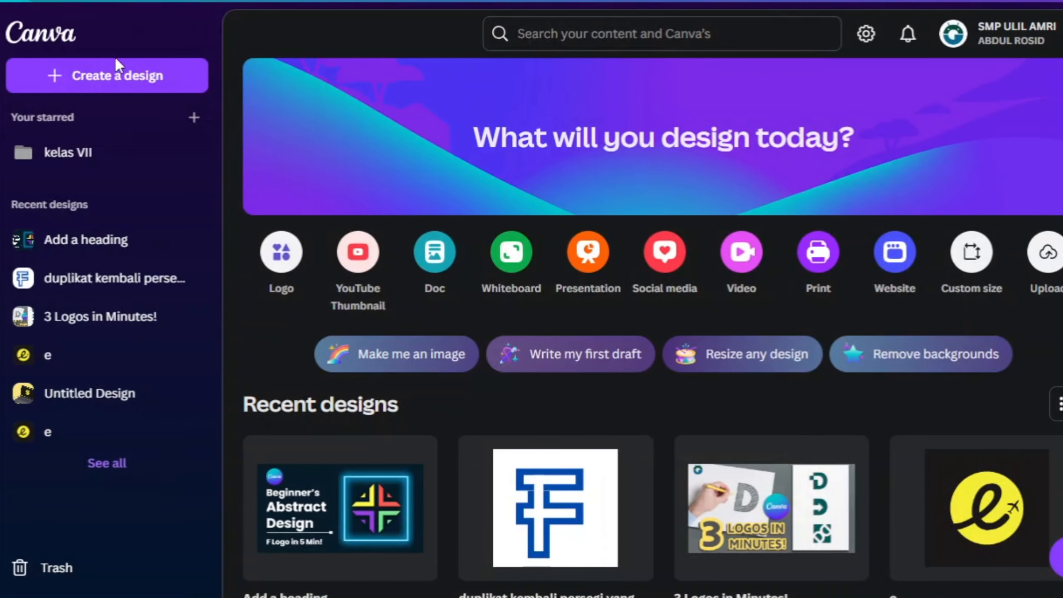
left_click(111, 85)
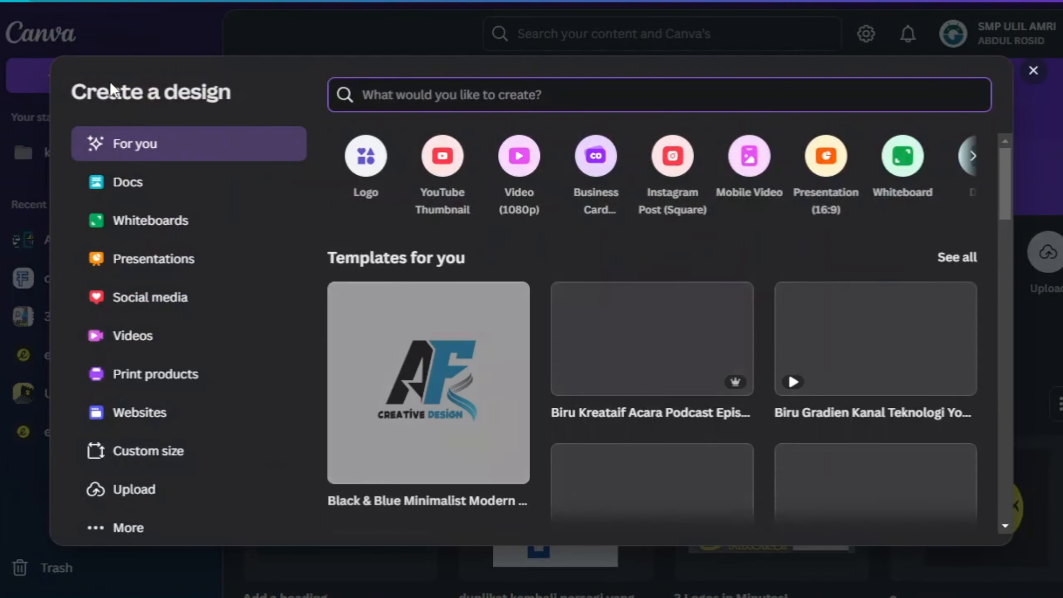
left_click(365, 155)
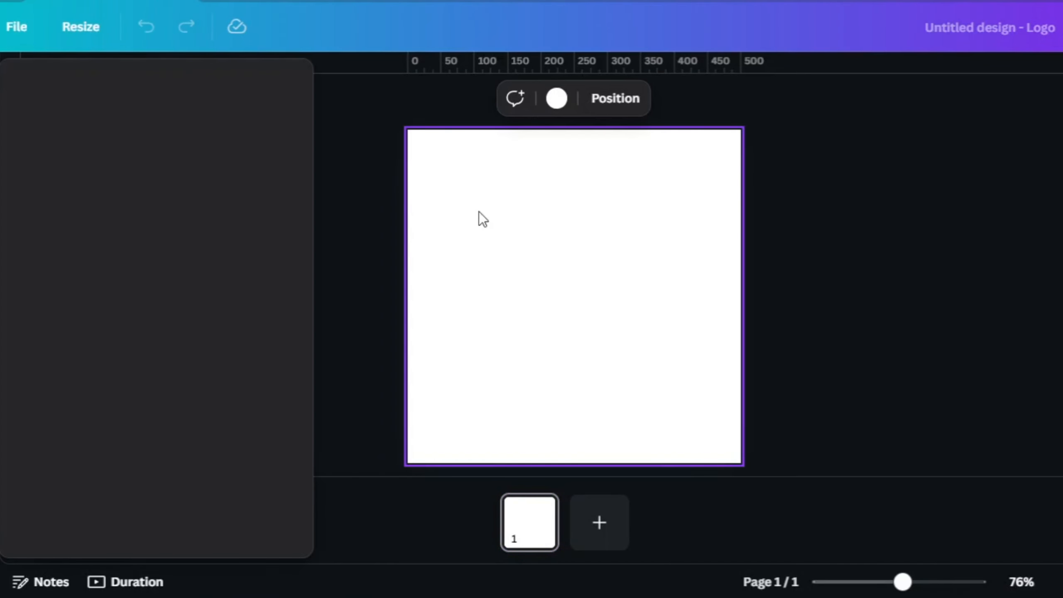
Step: Set the page's background color to the solid hex color #071B29
left_click(562, 102)
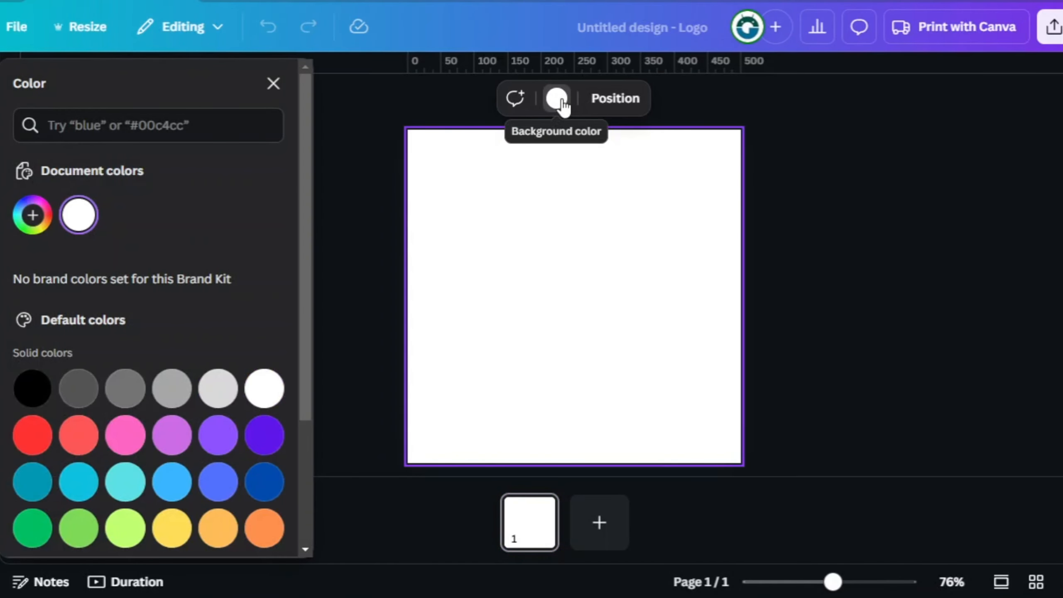
left_click(33, 214)
type("#0")
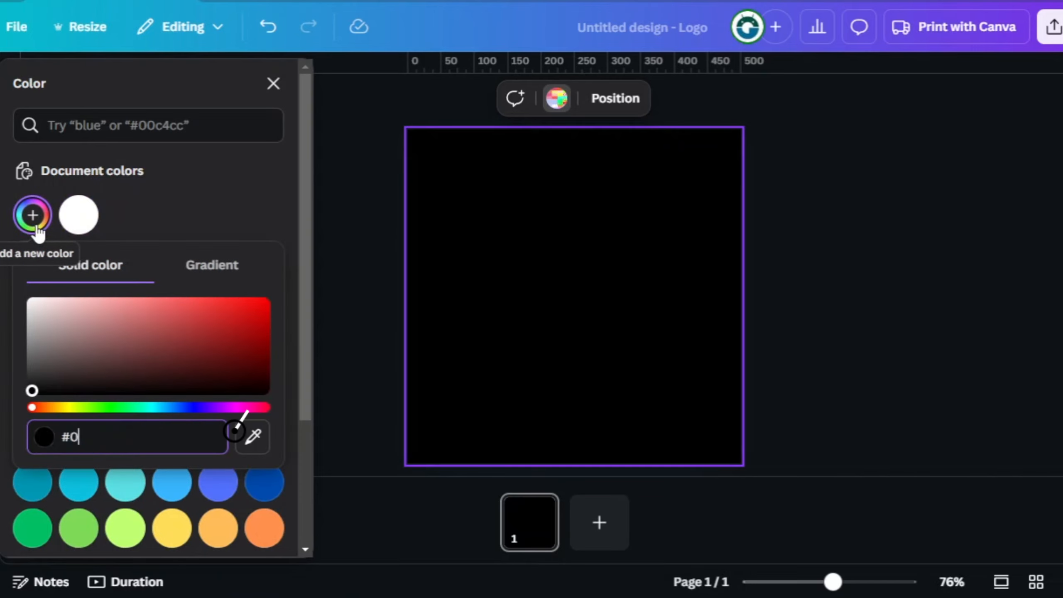
type("71B")
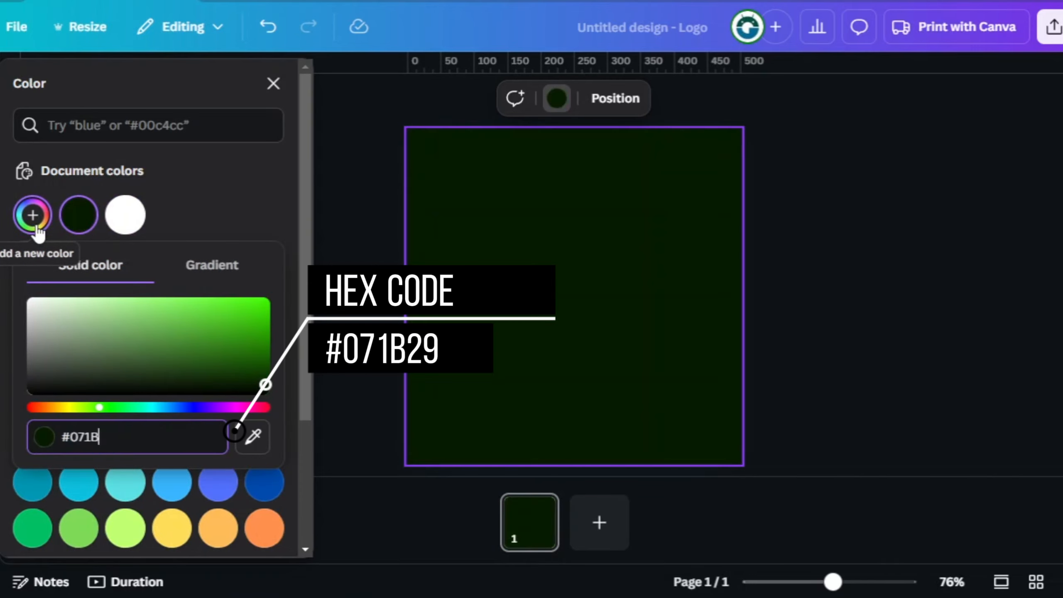
type("29")
key("Return")
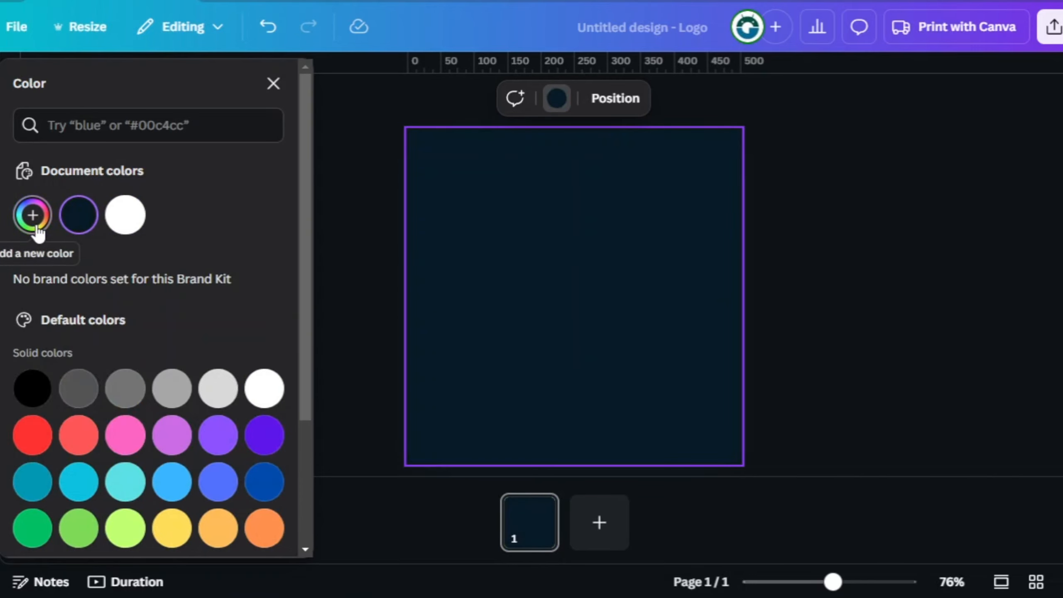
left_click(887, 142)
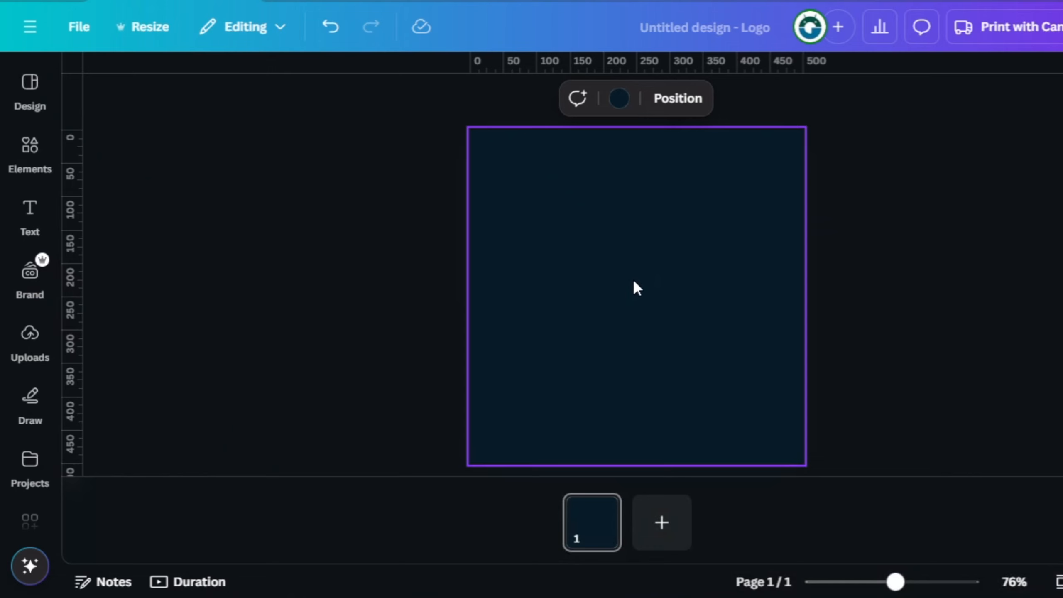
Step: Add a basic square shape to the page and enlarge it to about 300 × 300 px
left_click(36, 147)
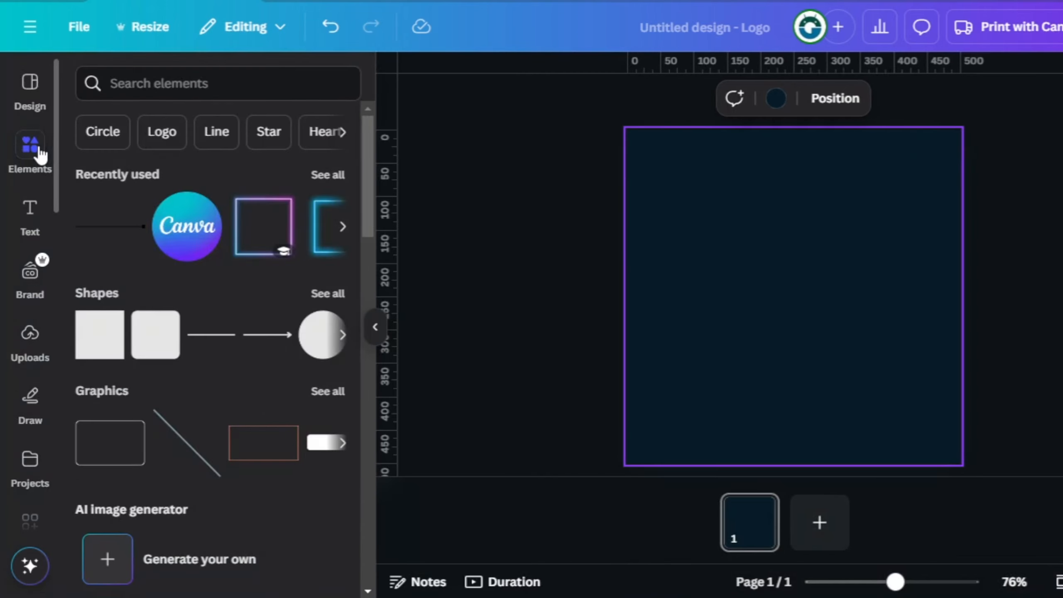
left_click(102, 347)
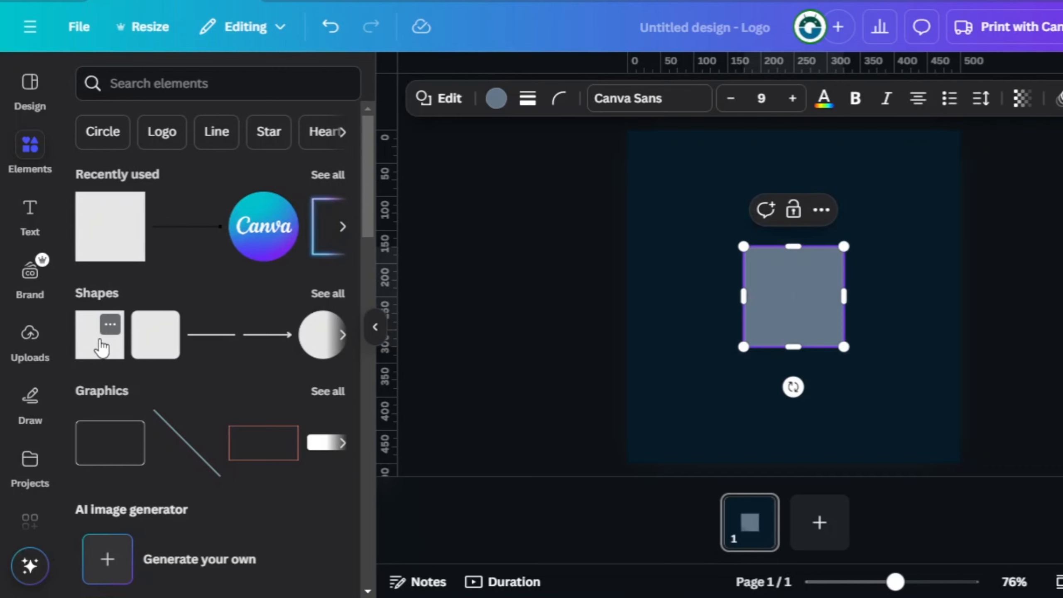
left_click_drag(782, 346, 862, 424)
left_click_drag(680, 244, 669, 226)
Step: Fill the square with the hex color #75E896 and center it on the page
left_click(496, 99)
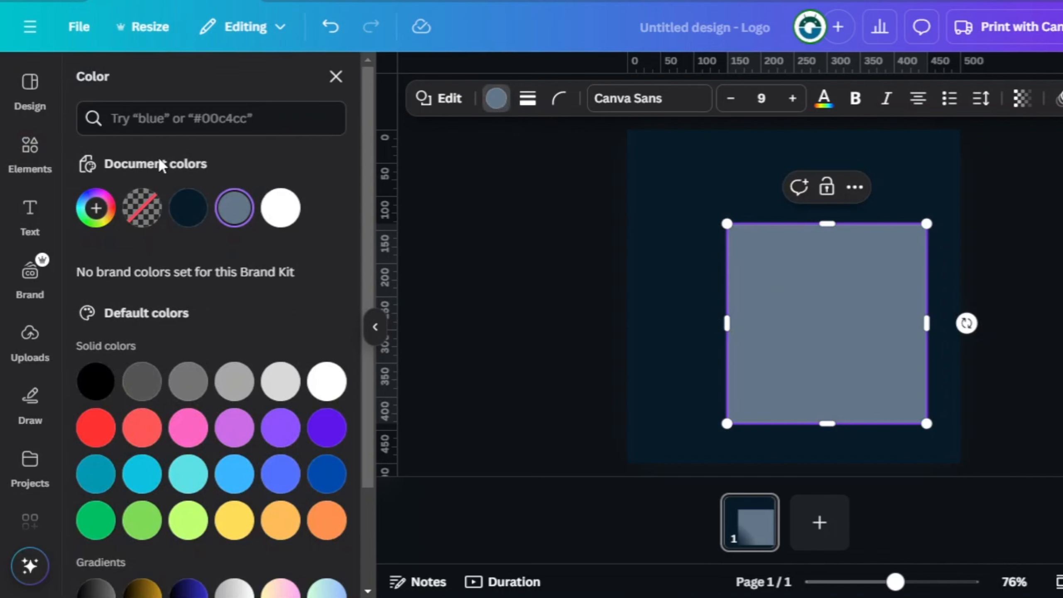
left_click(97, 208)
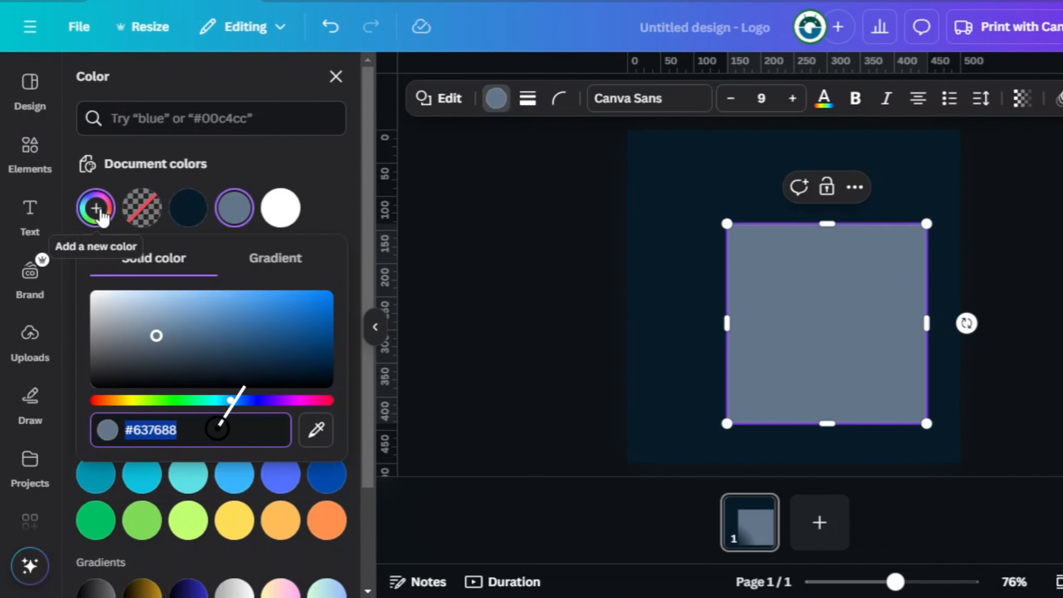
type("#75E")
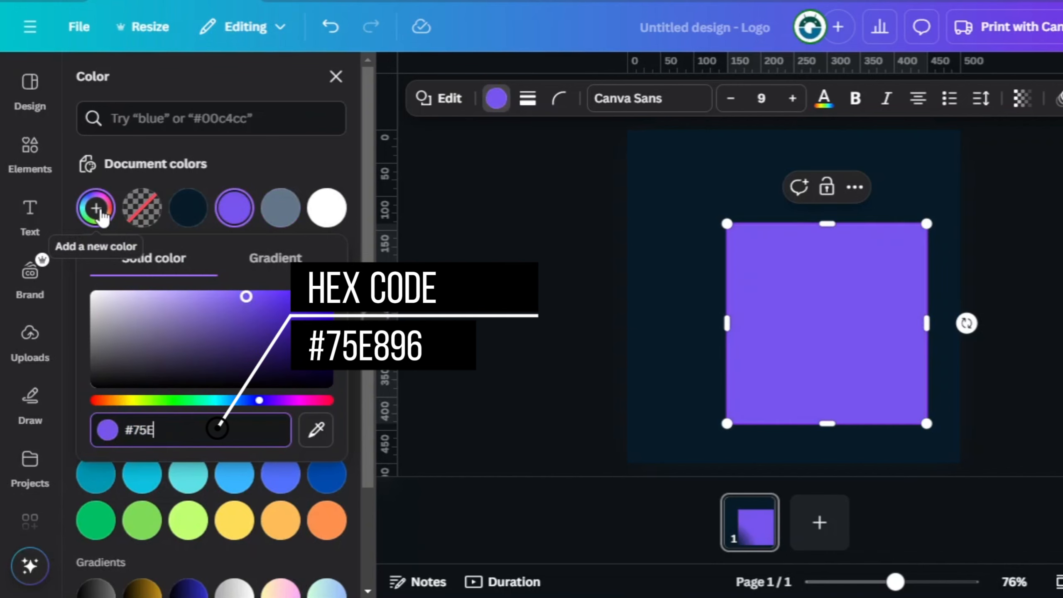
type("896")
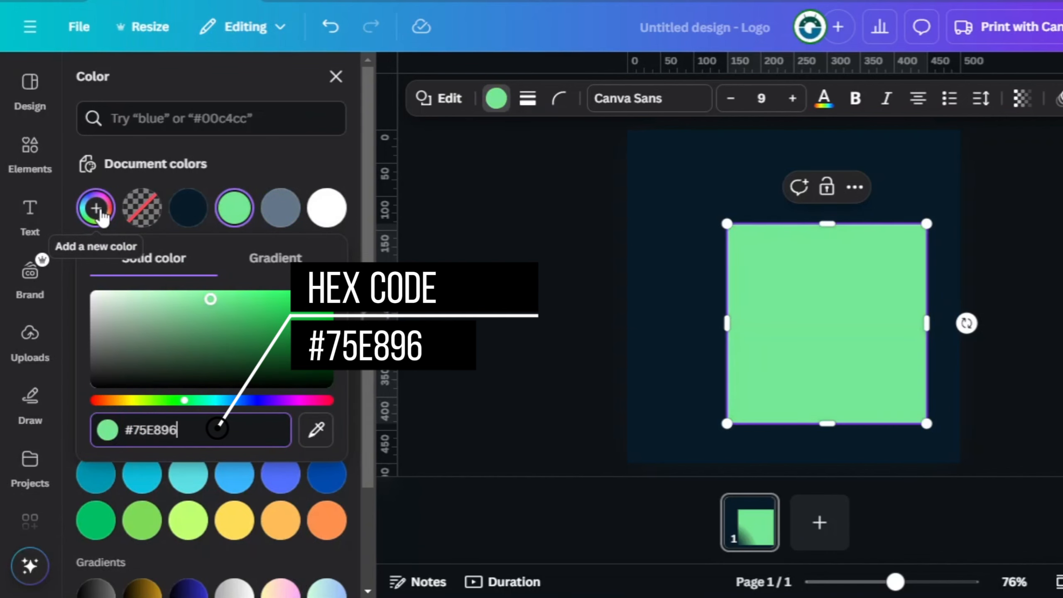
left_click(101, 214)
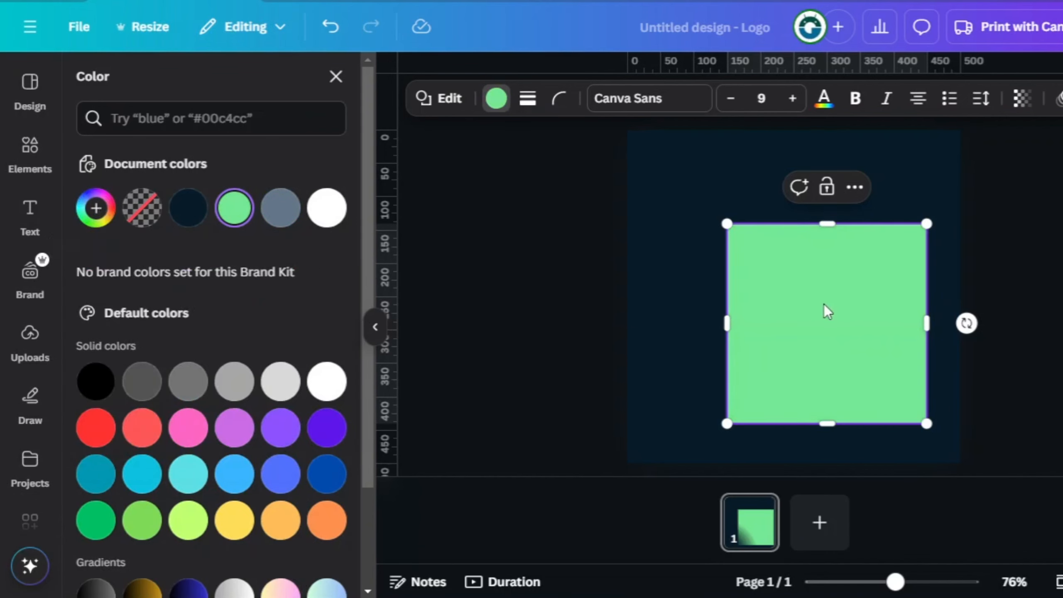
left_click_drag(823, 303, 798, 276)
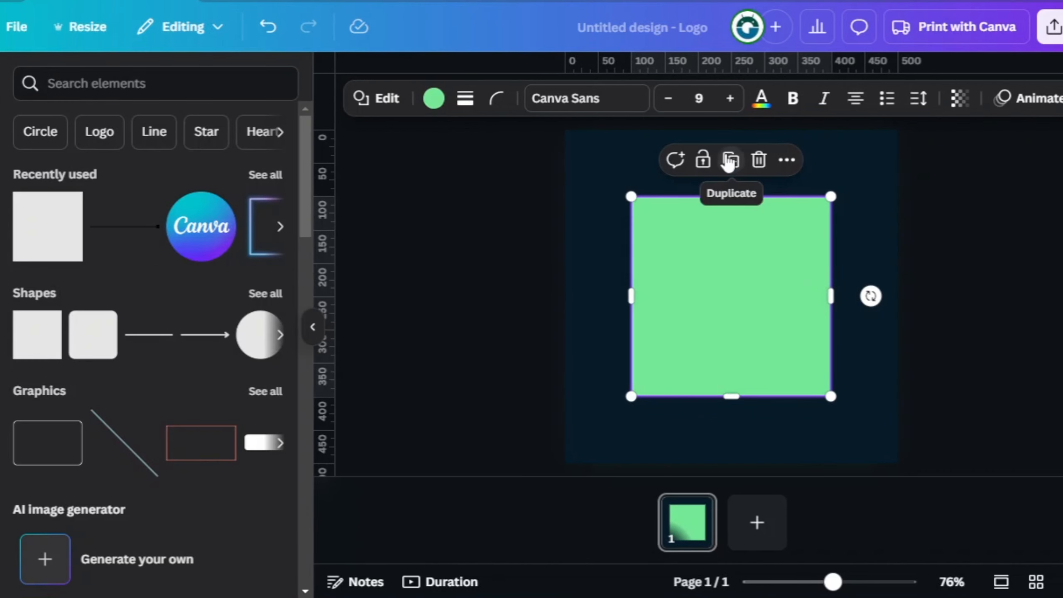
Step: Duplicate the green square, recolor the copy with the dark navy document color, resize it to 180 × 180 px and center it
left_click(728, 161)
left_click(434, 100)
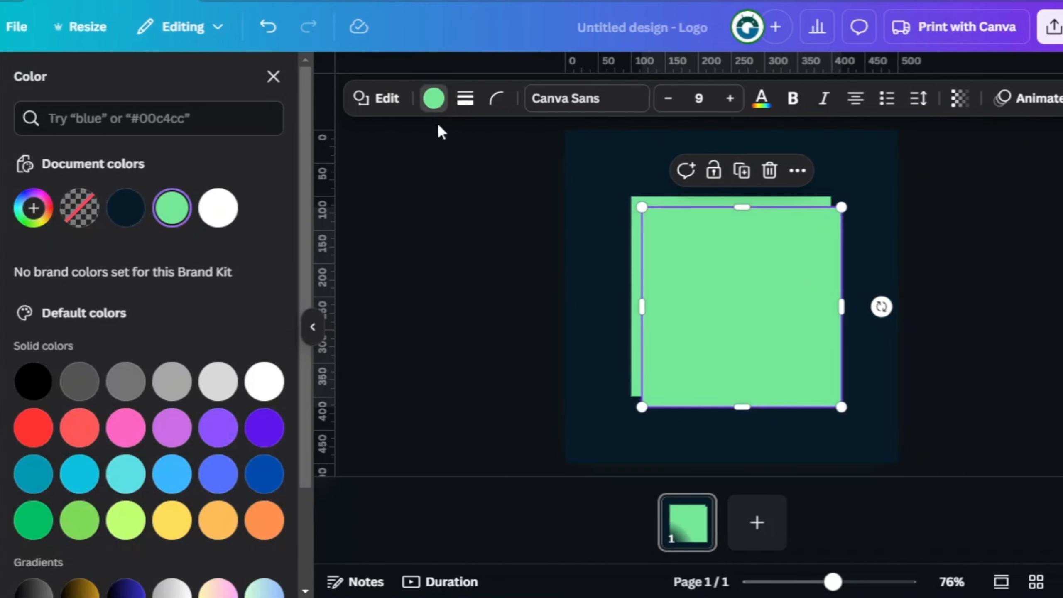
left_click(126, 208)
left_click_drag(841, 406, 759, 327)
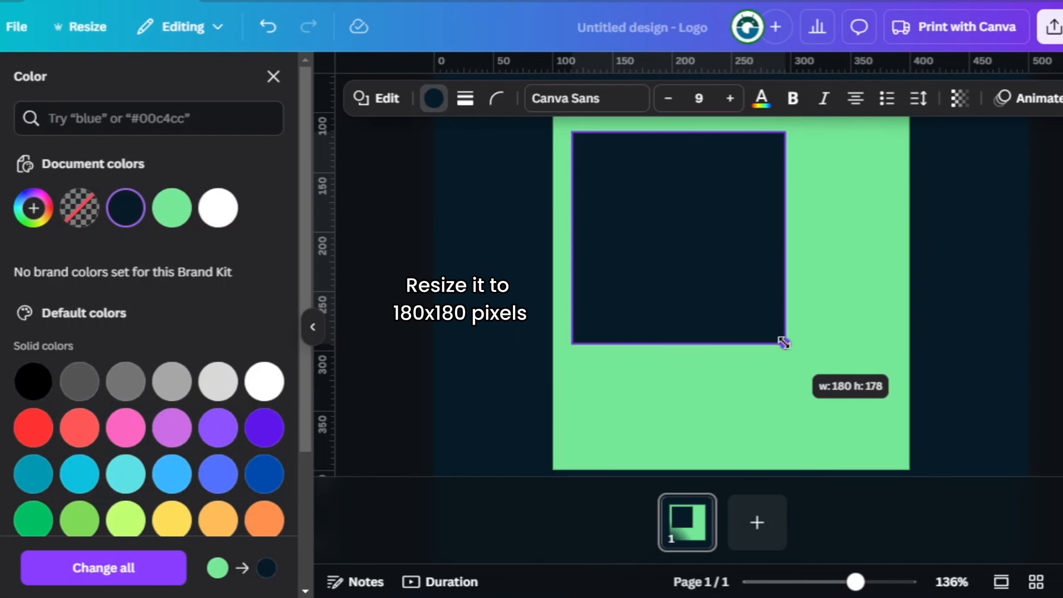
left_click_drag(785, 342, 785, 347)
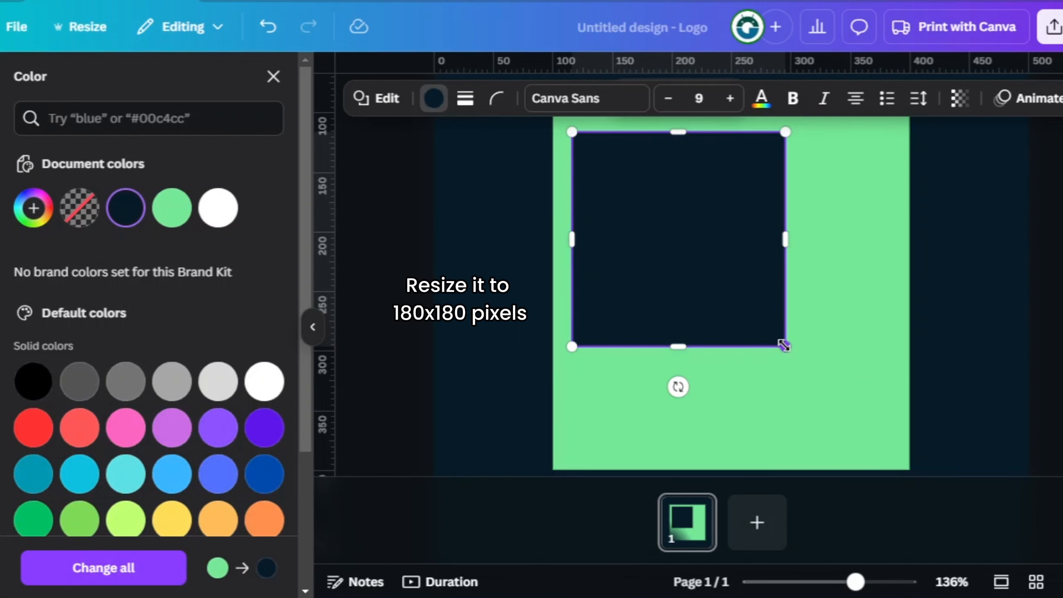
left_click_drag(688, 262, 741, 306)
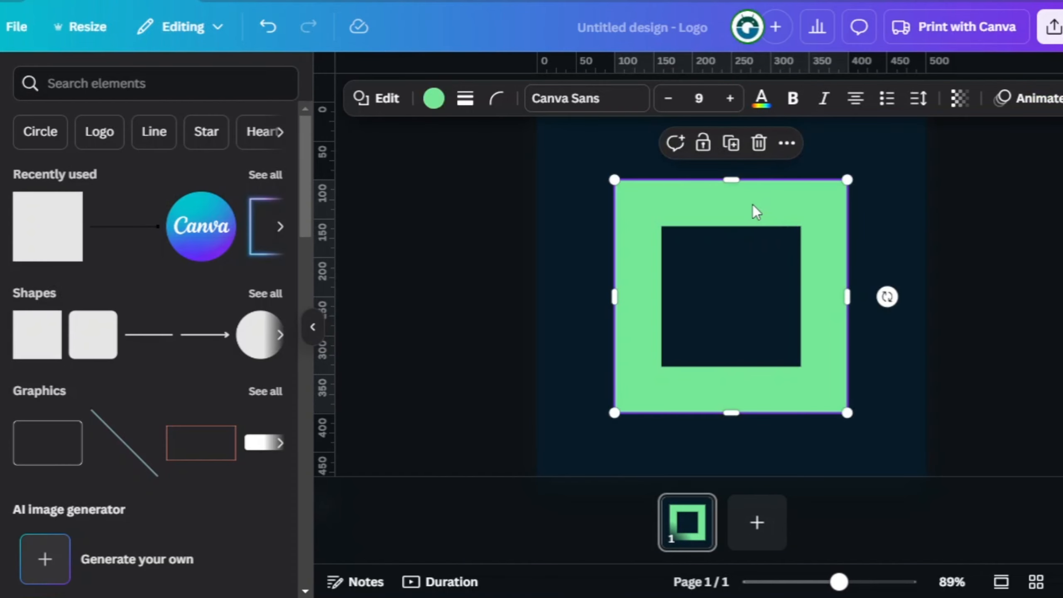
Step: Duplicate the large green square, shrink the copy to 60 × 60 px and center it inside the navy square
left_click(731, 143)
left_click_drag(859, 426, 671, 248)
scroll(672, 247, "up", 5)
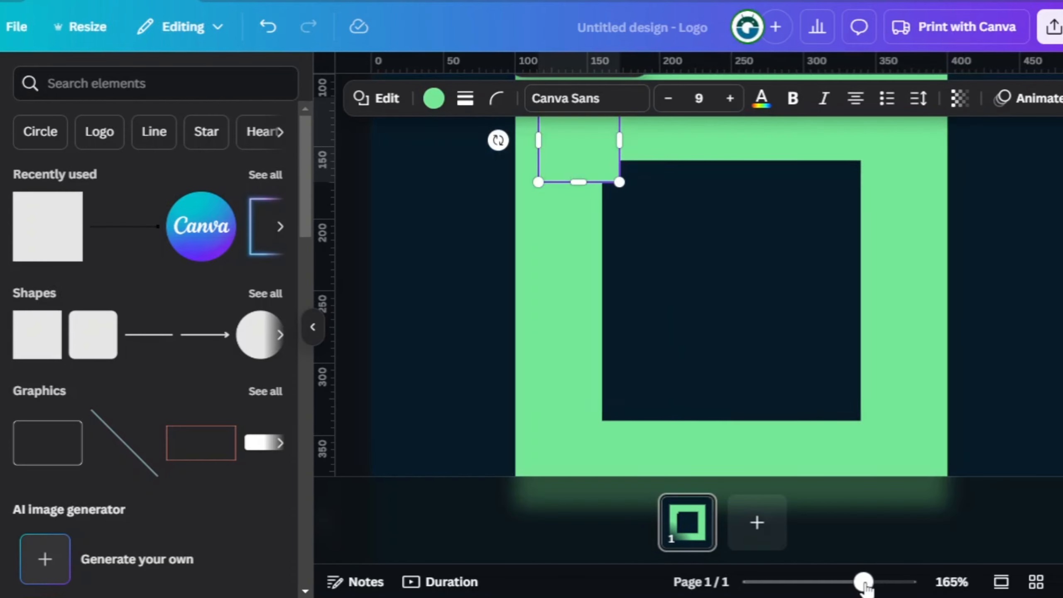
left_click_drag(618, 268, 622, 266)
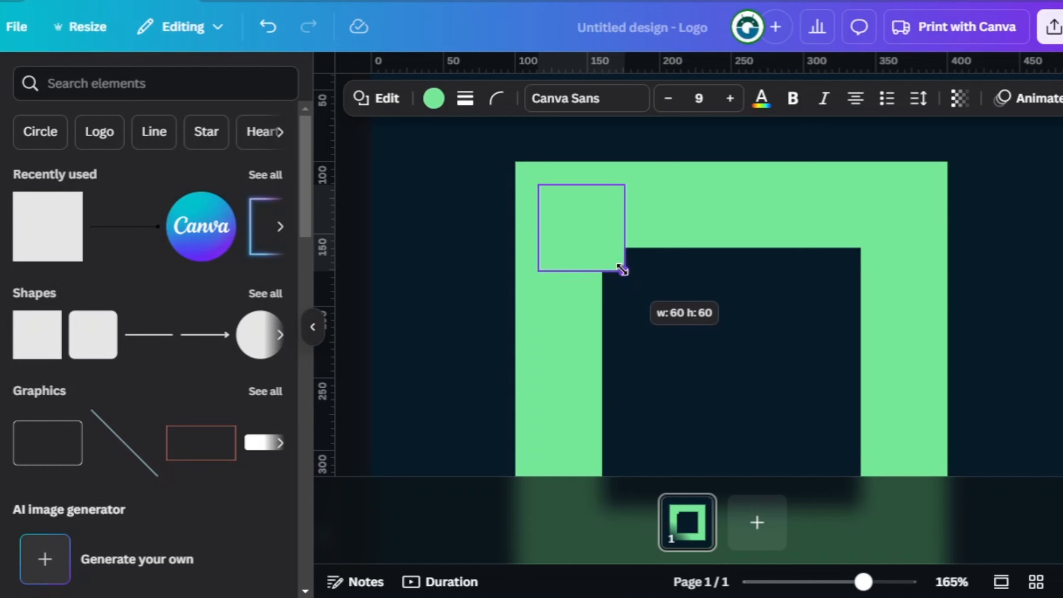
left_click_drag(585, 228, 739, 379)
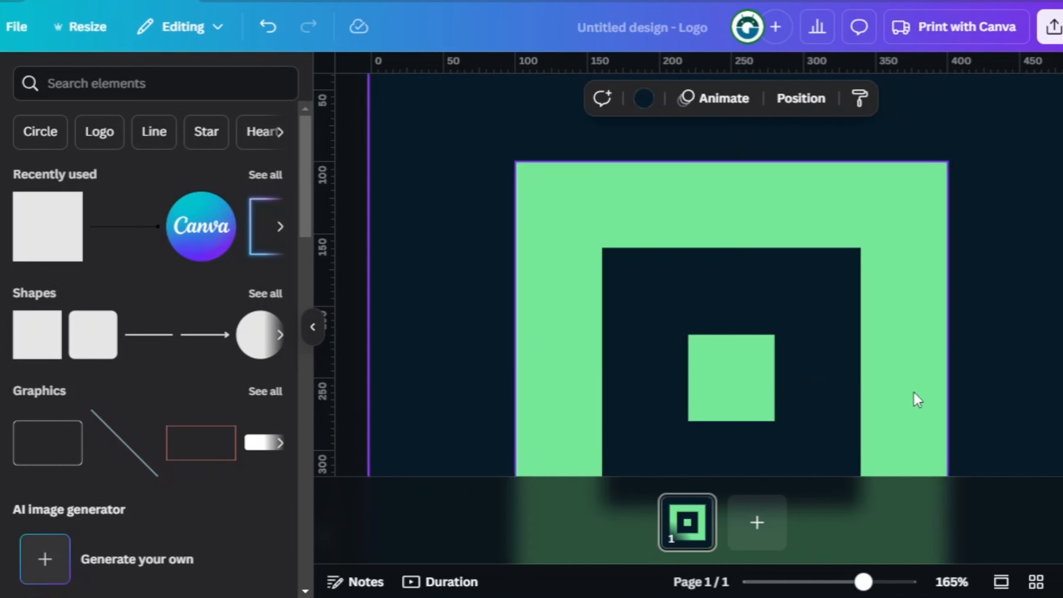
Step: Duplicate the 180 px navy square and rotate the copy 45 degrees
scroll(669, 296, "down", 5, "ctrl")
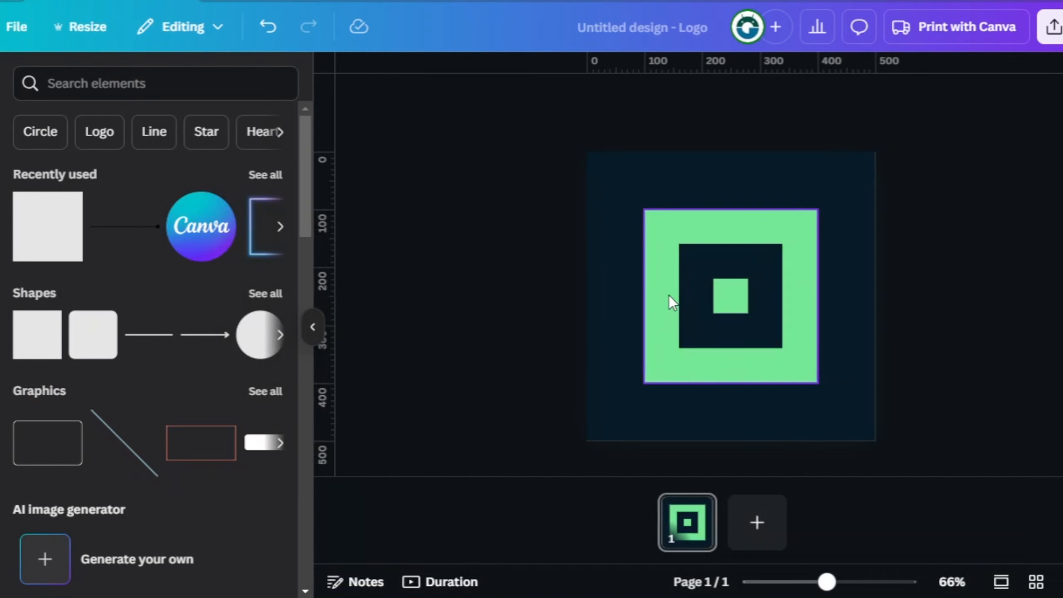
left_click(691, 296)
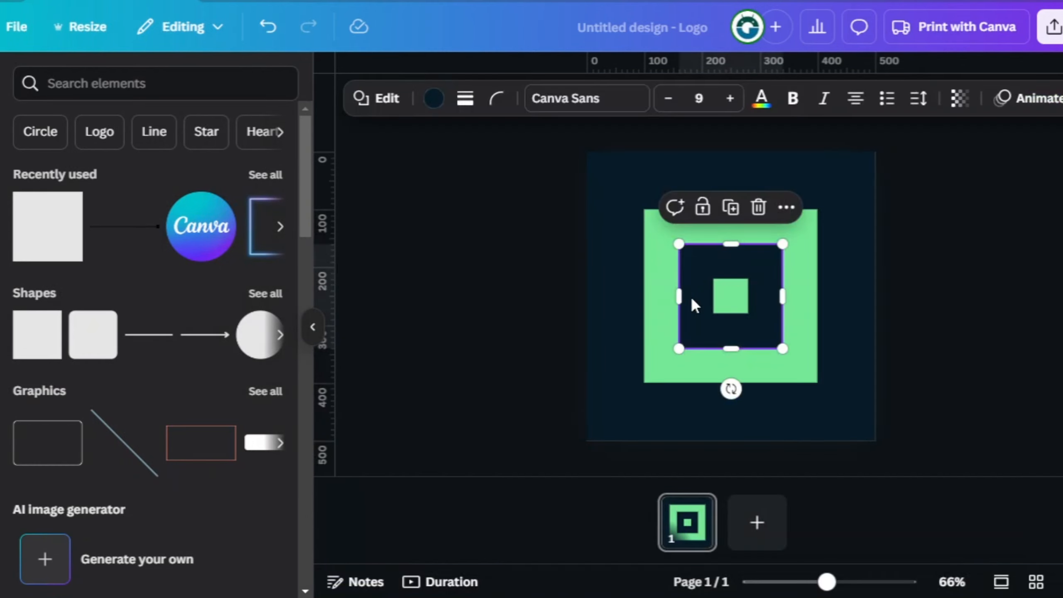
left_click(730, 210)
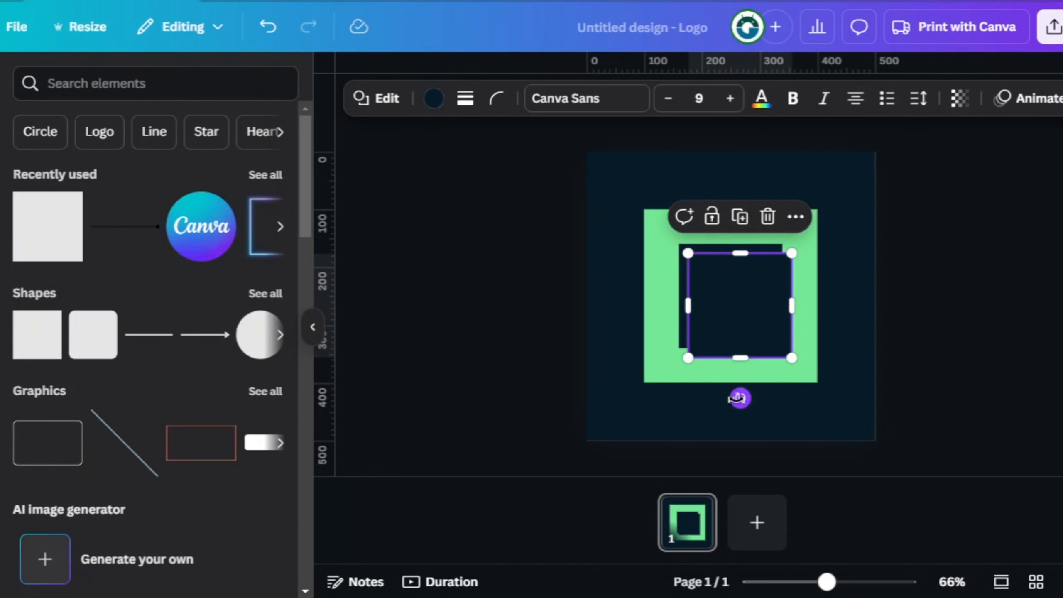
left_click_drag(739, 398, 667, 385)
Step: Stretch the rotated navy shape along the diagonal and widen it until it covers the lower-right half of the nested squares
left_click_drag(724, 347, 672, 435)
left_click_drag(758, 340, 884, 216)
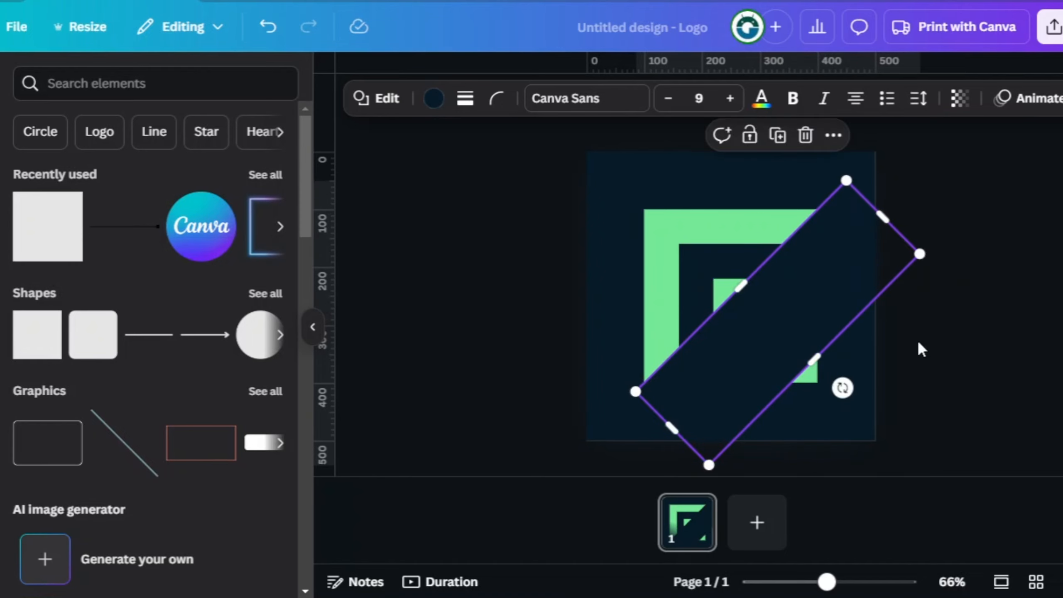
left_click_drag(814, 360, 808, 400)
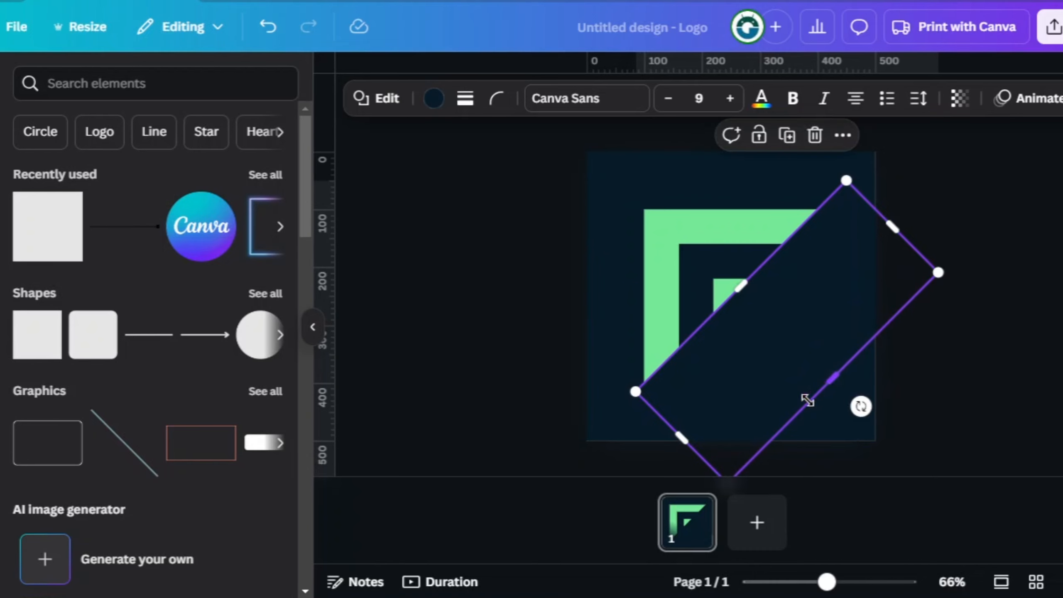
left_click_drag(685, 443, 677, 453)
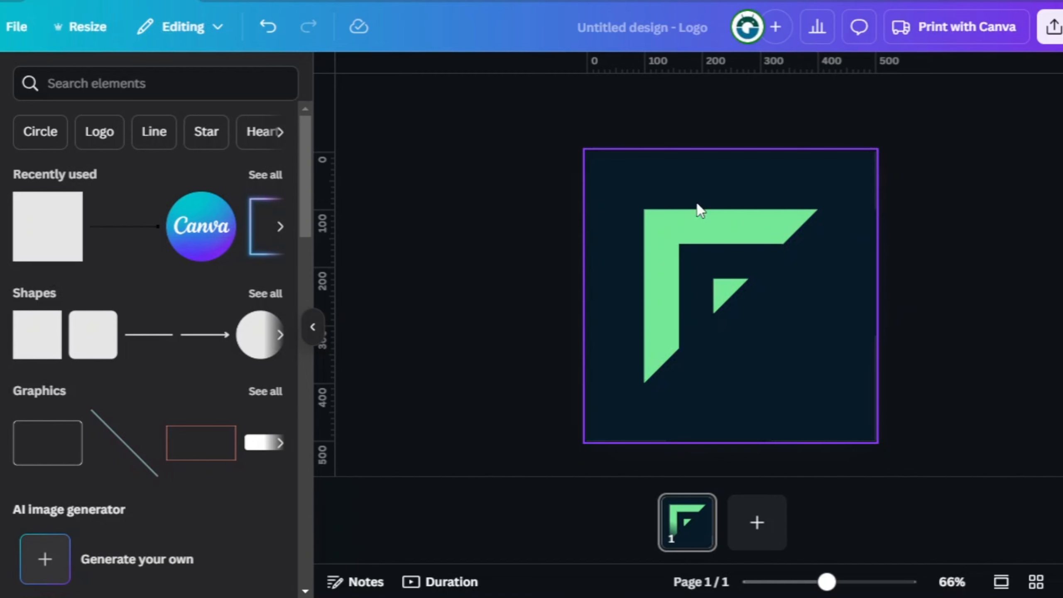
Step: Group all the shapes that form the F mark on the page
left_click_drag(491, 121, 929, 482)
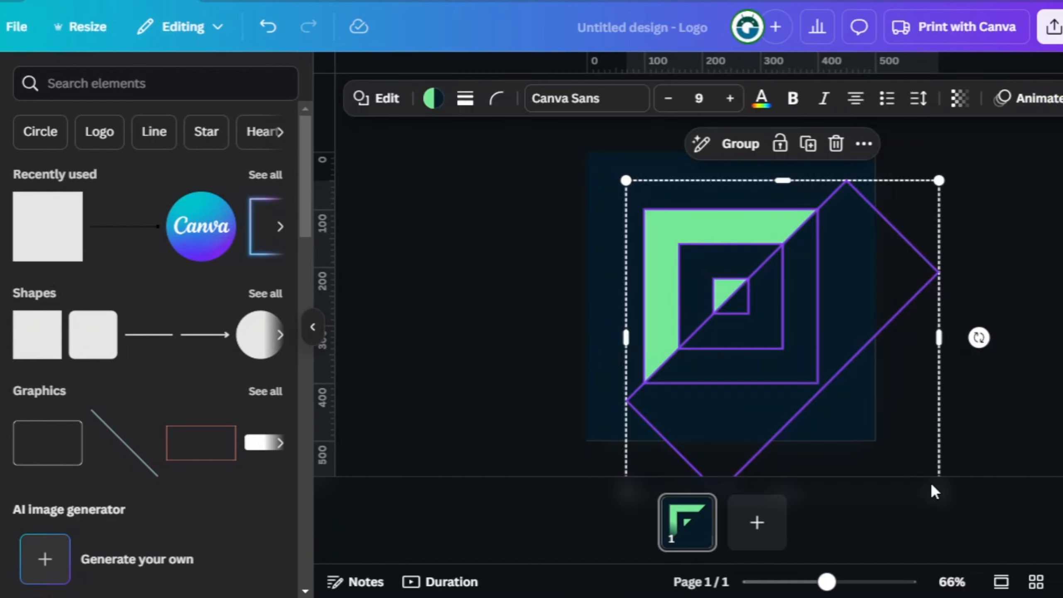
left_click(729, 148)
left_click(543, 226)
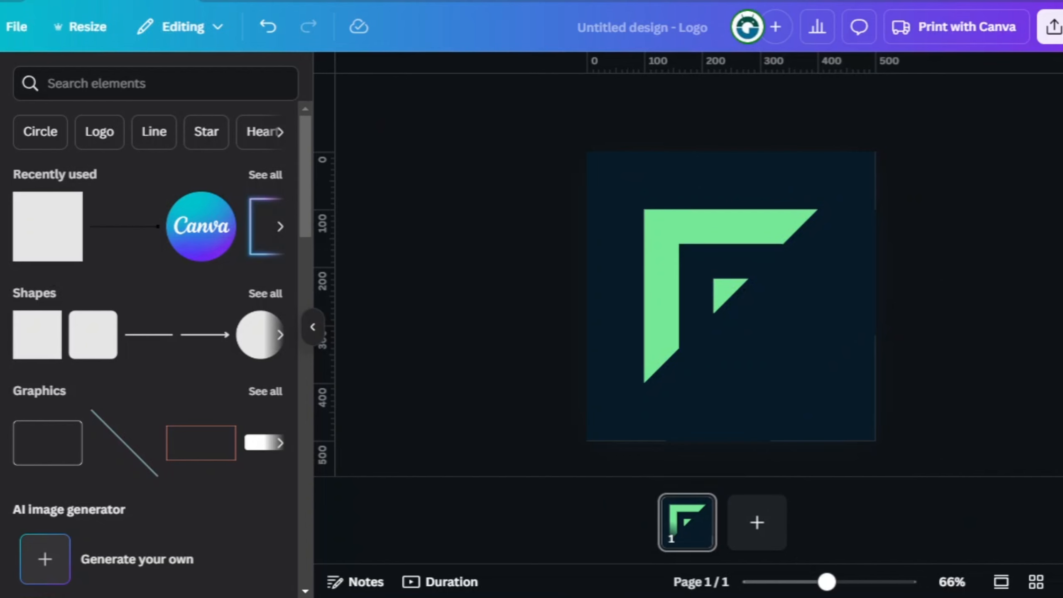
Step: Download the F logo design as a PNG image
left_click(590, 224)
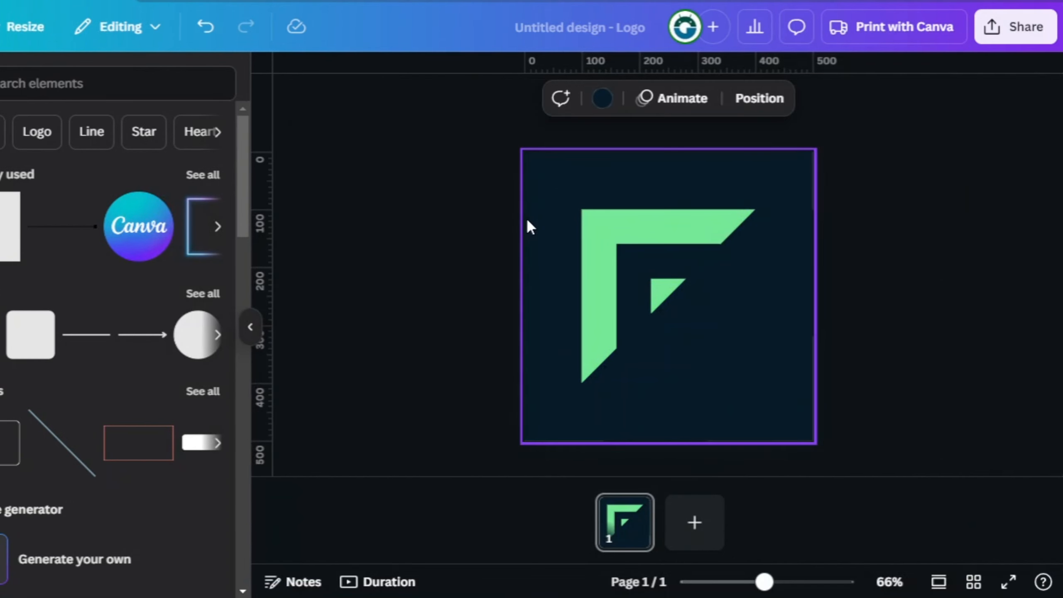
left_click(1008, 39)
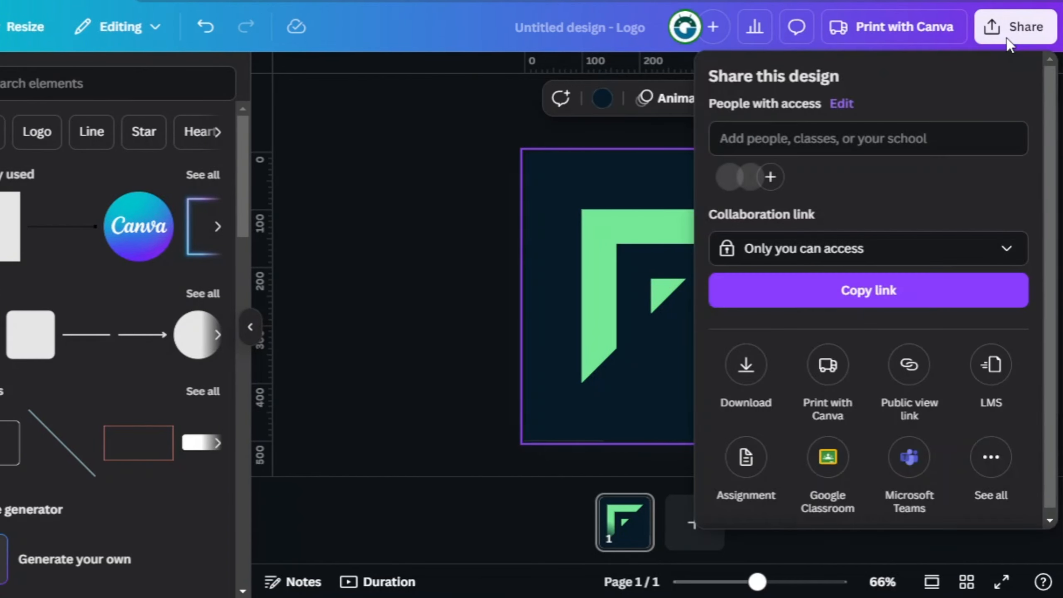
left_click(748, 375)
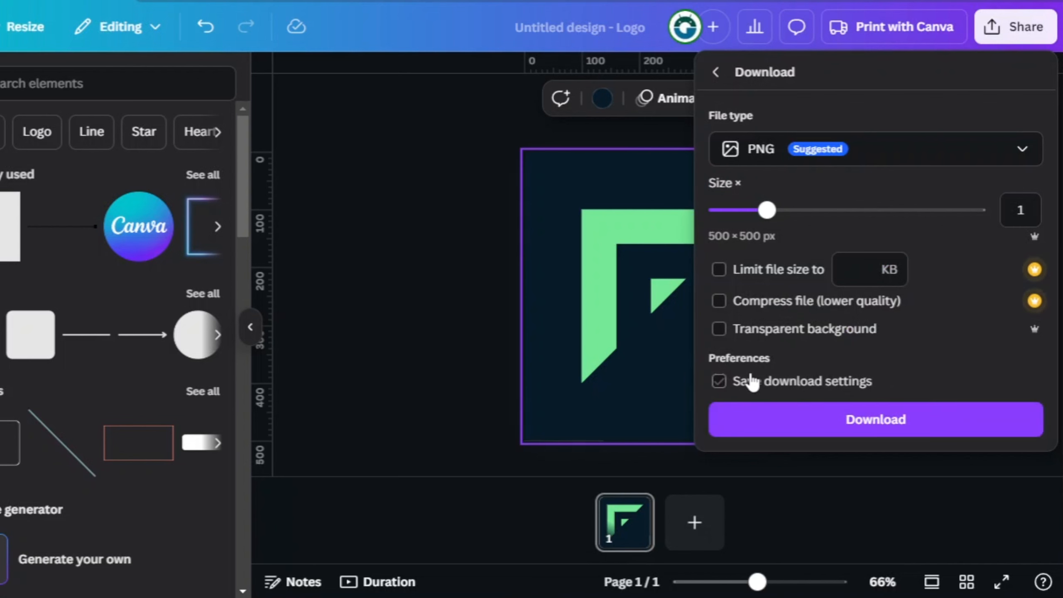
left_click(777, 424)
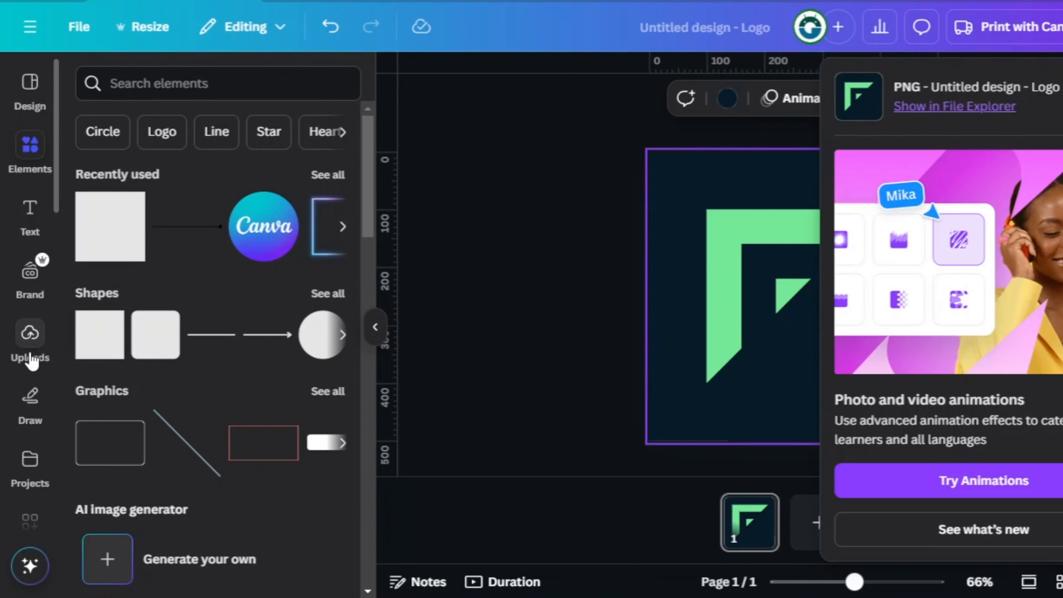
Step: Upload the image file abstrak F from the Downloads folder to the design's uploads
left_click(0, 360)
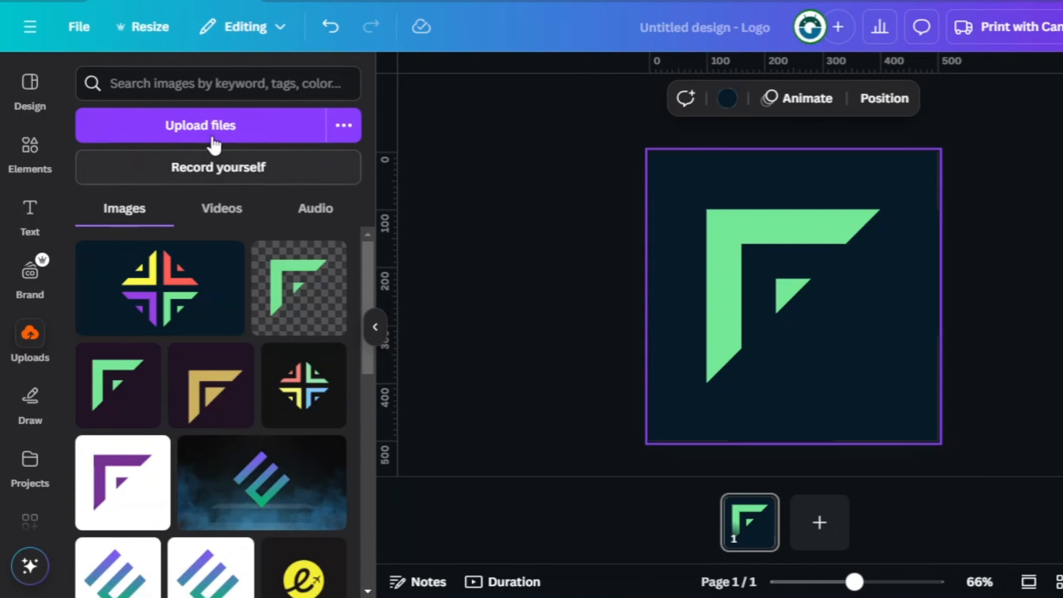
left_click(212, 133)
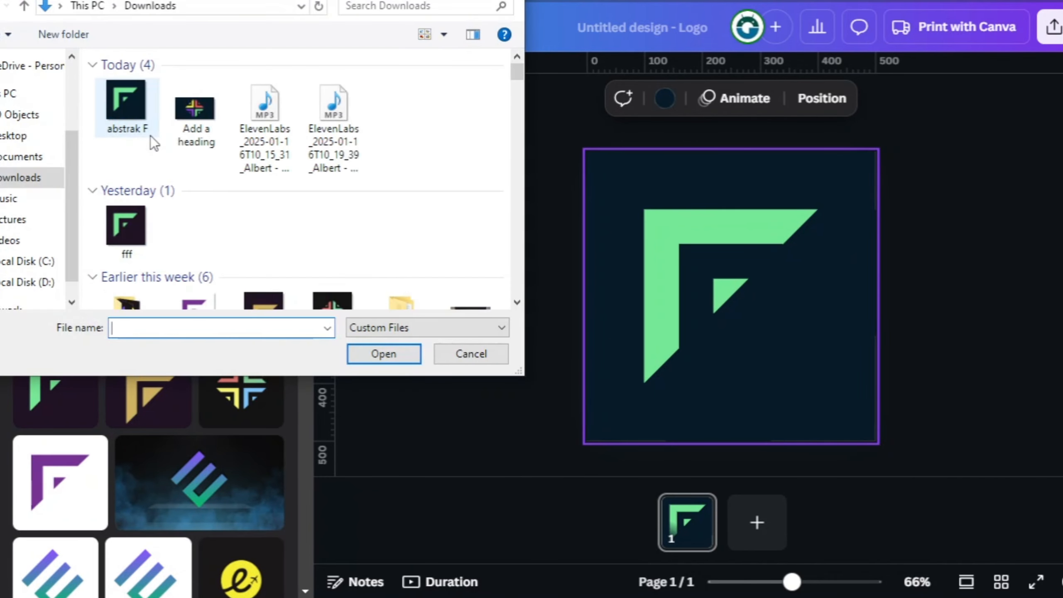
left_click(129, 120)
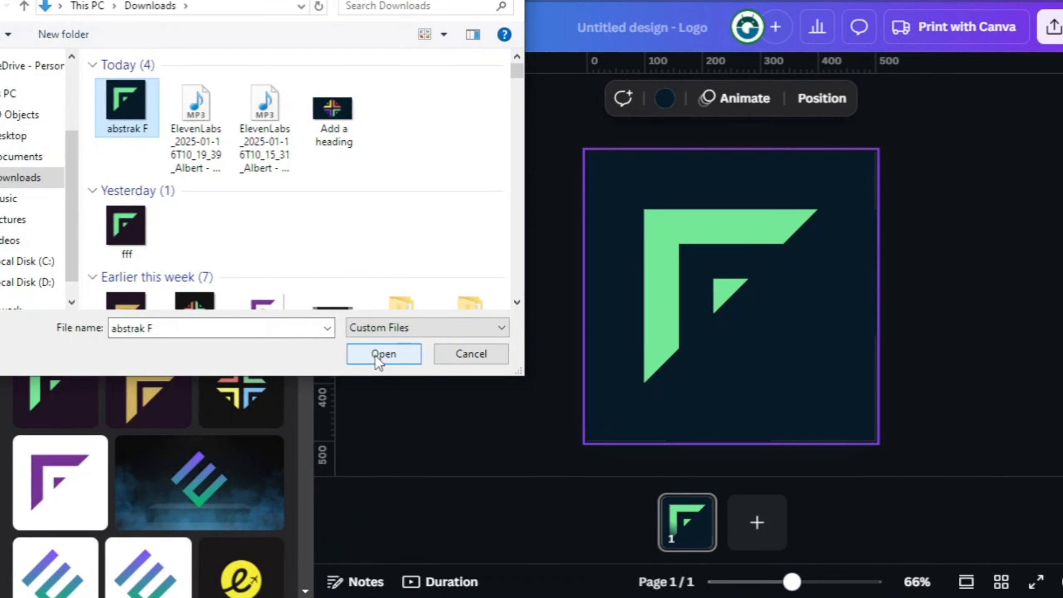
left_click(383, 354)
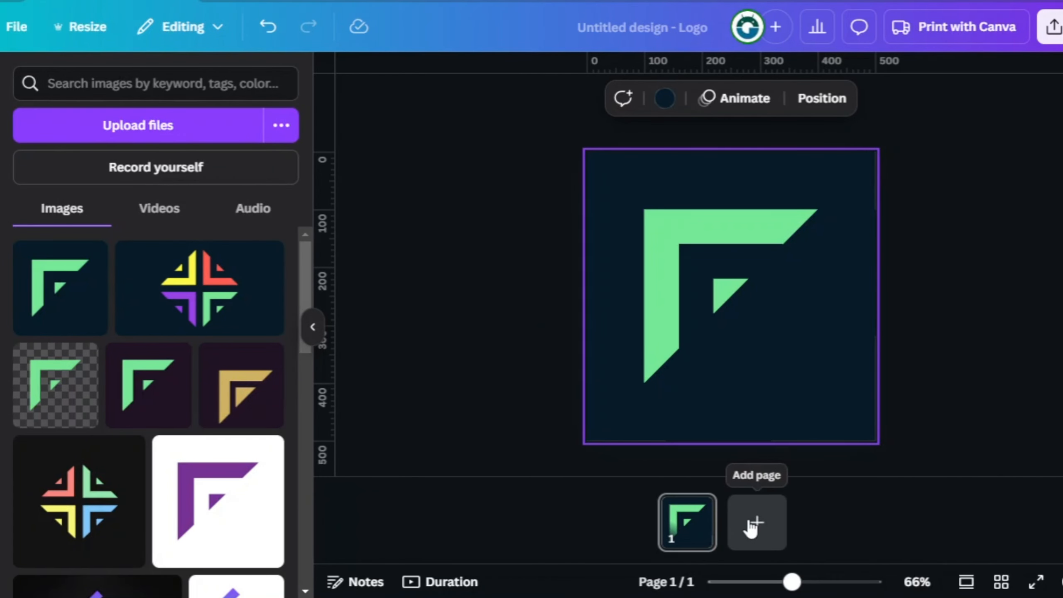
Step: Place the uploaded abstrak F image on a new second page and choose BG Remover for it
left_click(751, 527)
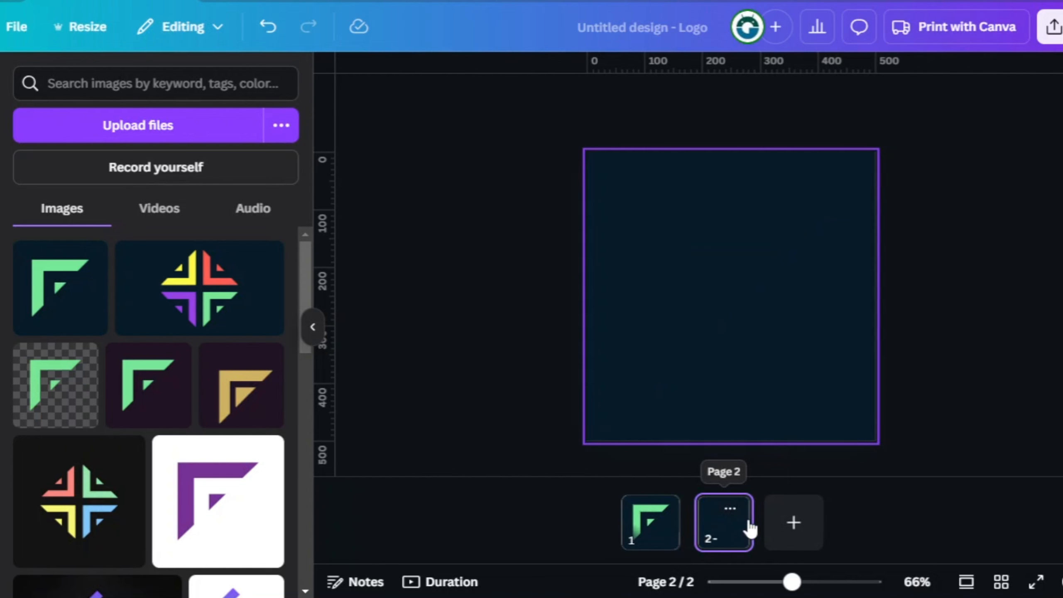
left_click(62, 291)
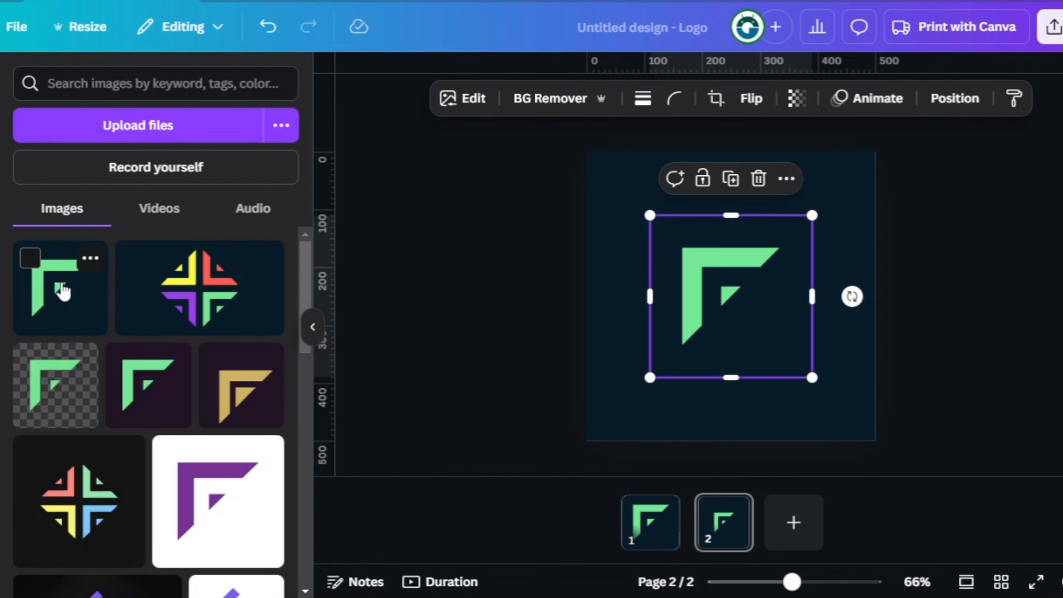
left_click(535, 100)
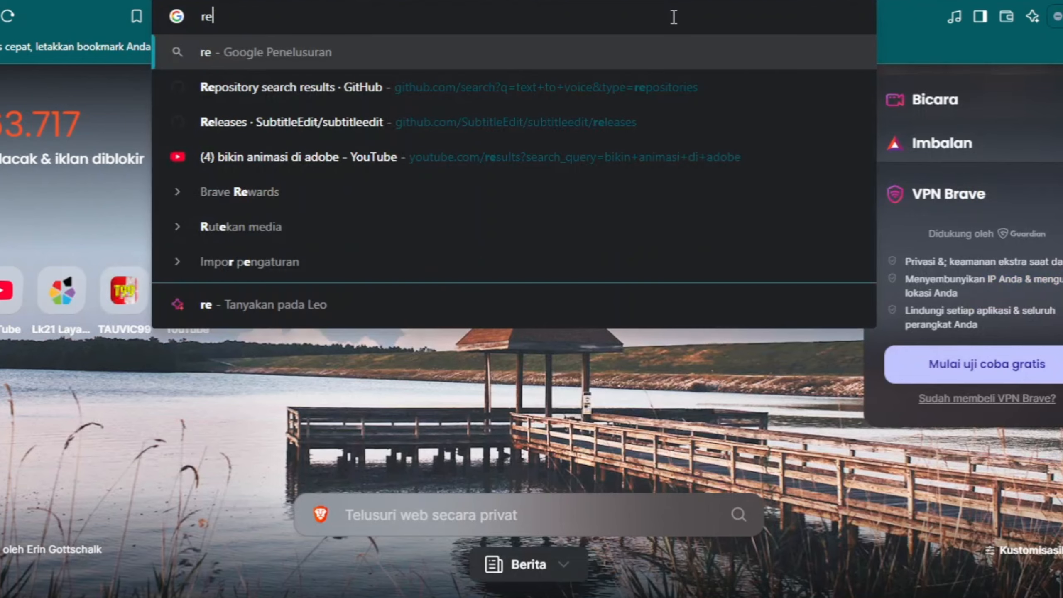
Step: Search the web for "remove bg" in the browser and open the remove.bg site
type("mov")
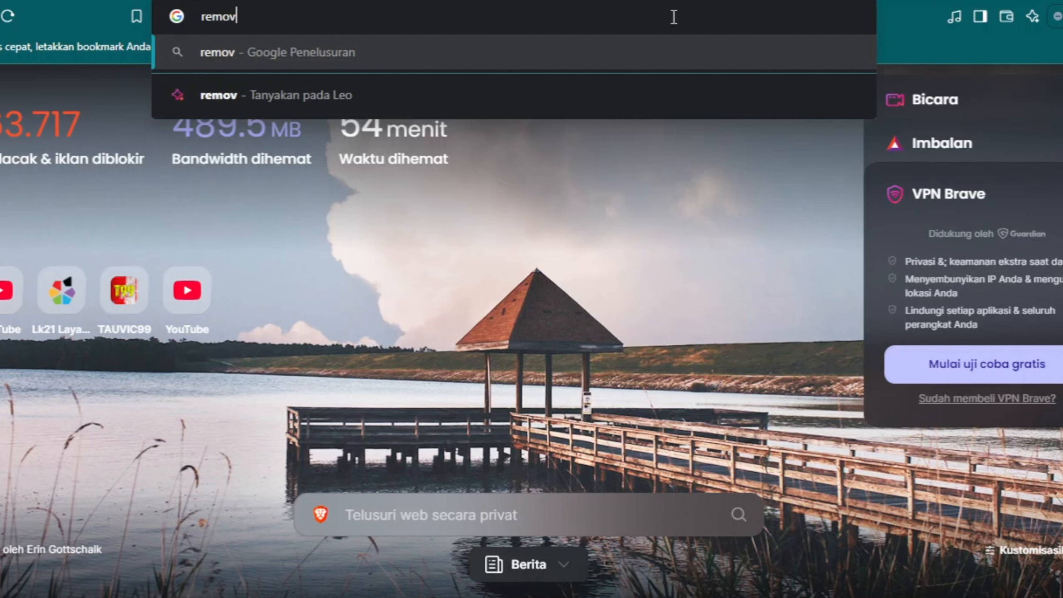
type("e bg")
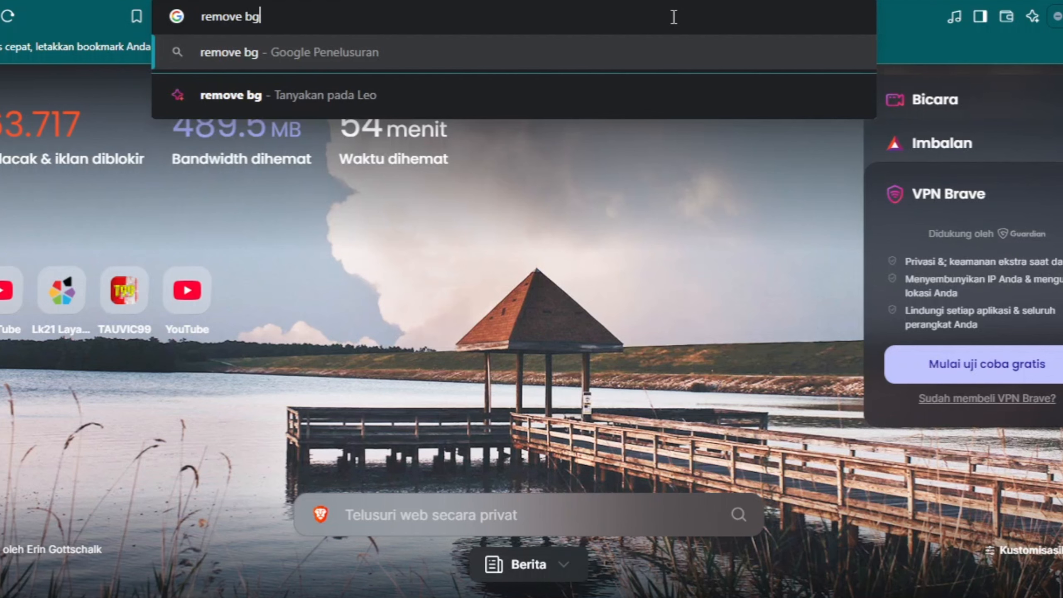
key("Return")
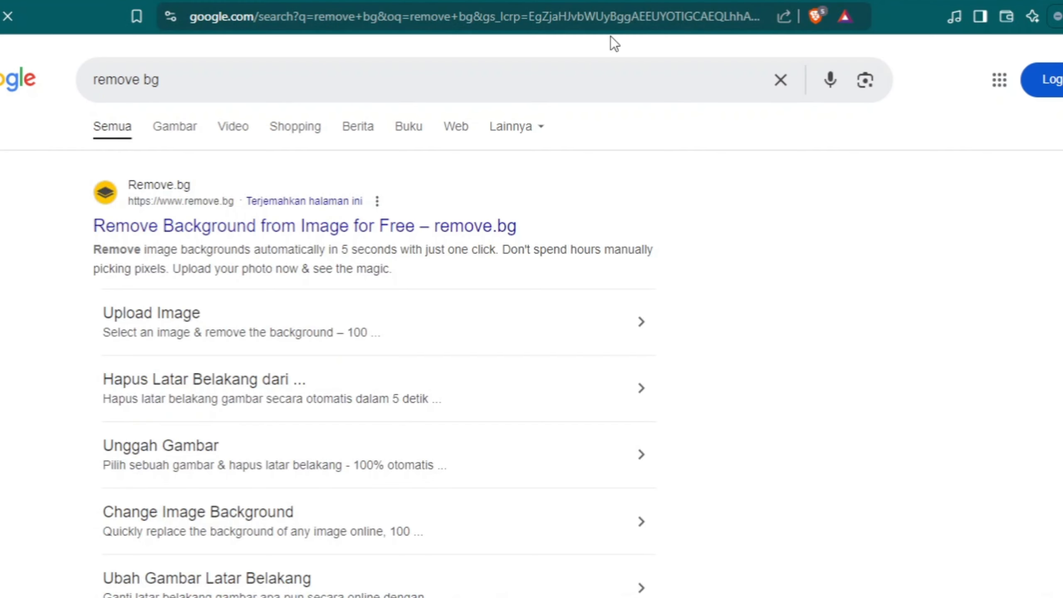
left_click(428, 228)
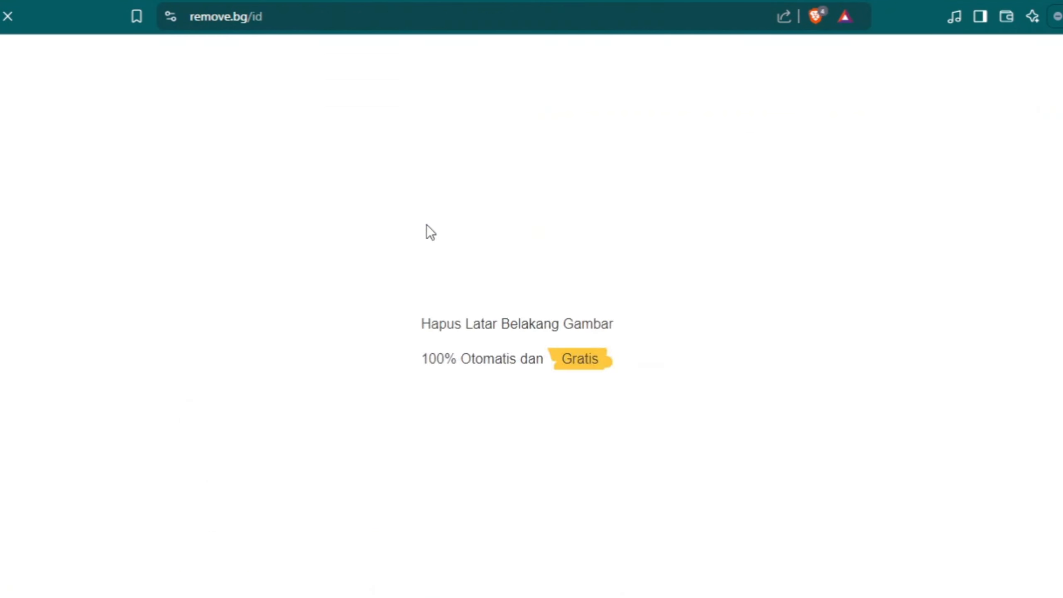
Step: Upload abstrak F to remove.bg and download the image with its background removed
left_click(704, 394)
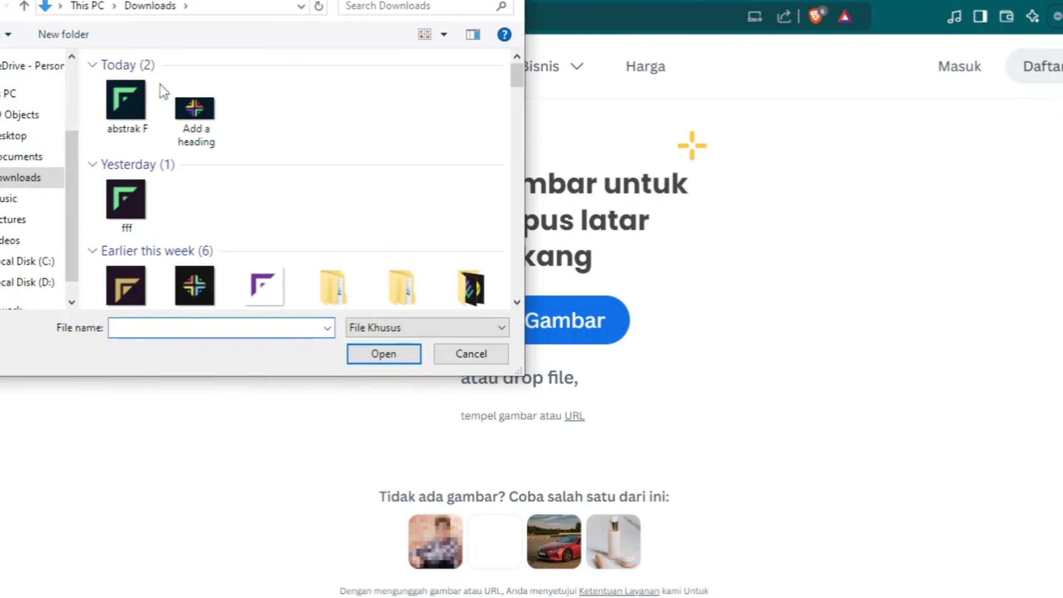
left_click(138, 97)
left_click(406, 350)
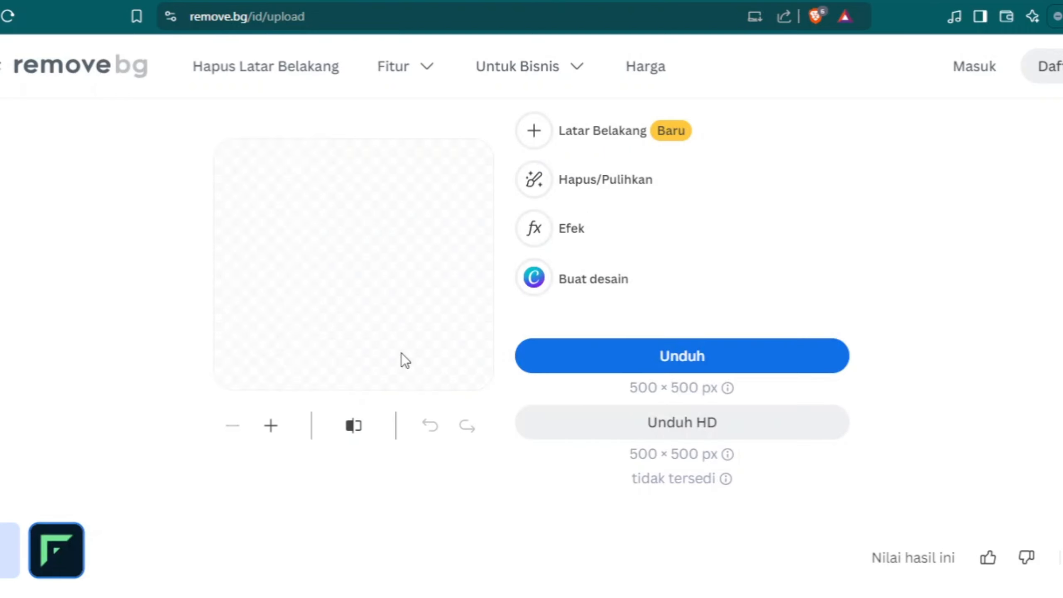
left_click(550, 361)
left_click(381, 358)
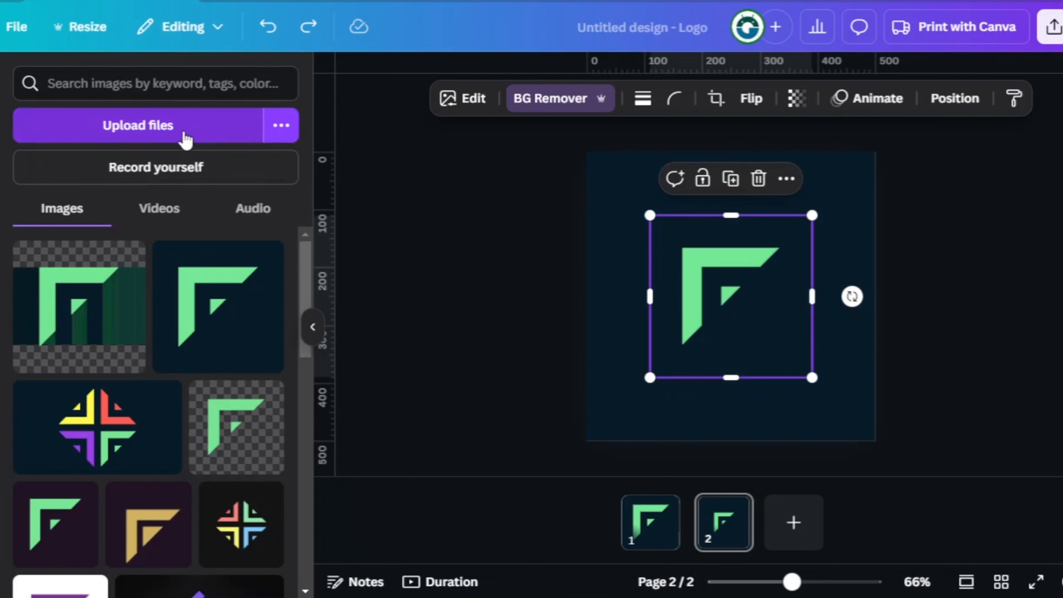
Step: Switch back to Canva, upload abstrak_F-removebg-preview and replace the F image on page 2 with it
left_click(183, 124)
left_click(136, 119)
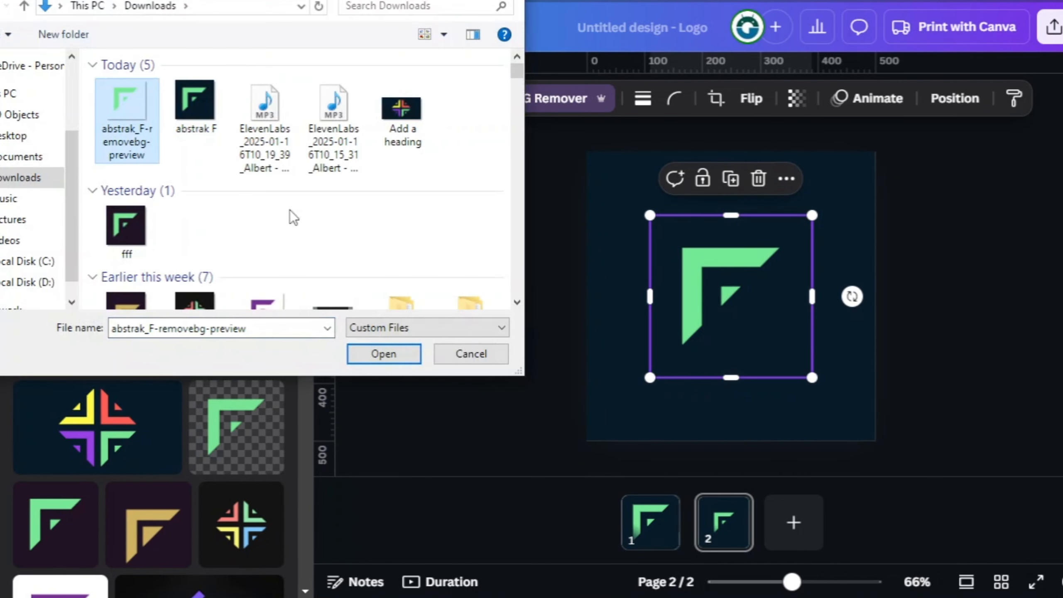
left_click(374, 361)
left_click_drag(57, 294, 721, 337)
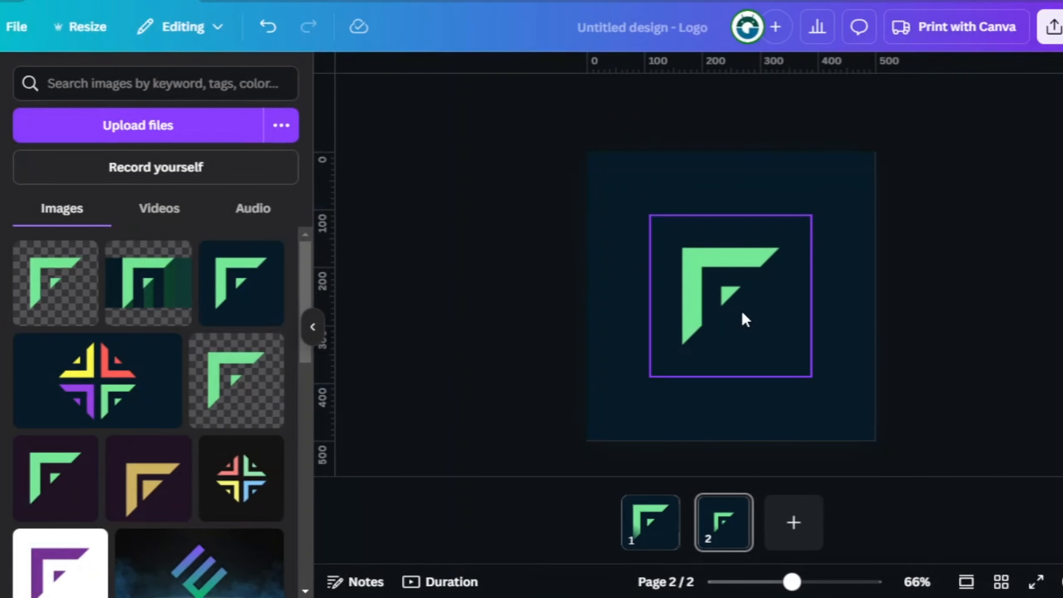
left_click(743, 314)
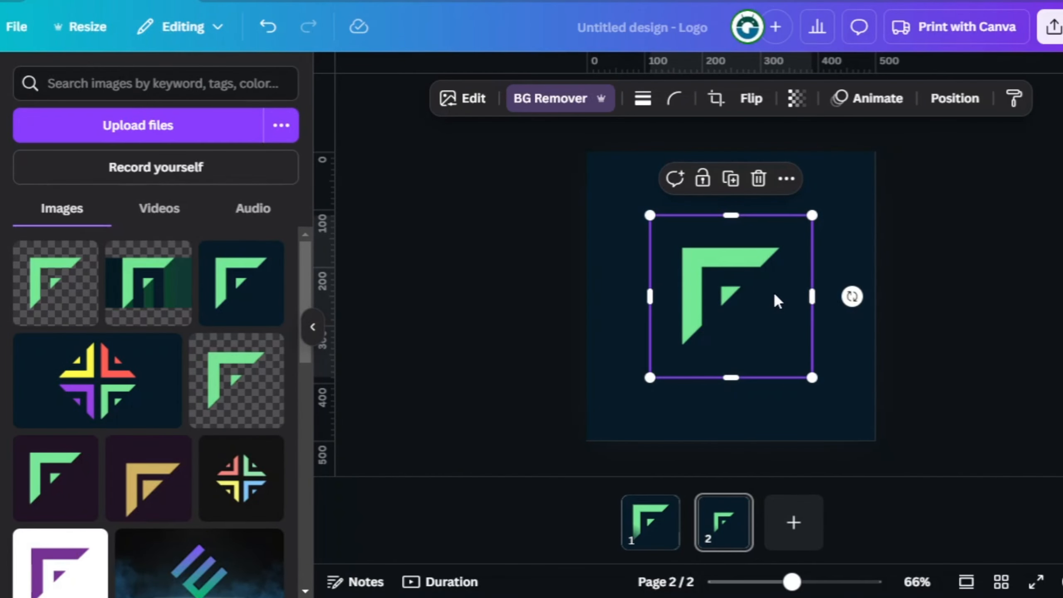
Step: Move the F image toward the page's lower-right corner and crop its empty margins tightly to the mark on all four sides
left_click_drag(774, 298, 838, 340)
left_click_drag(874, 262, 847, 285)
left_click_drag(845, 355, 821, 355)
left_click_drag(714, 353, 731, 361)
scroll(732, 361, "up", 5)
left_click_drag(750, 440, 754, 441)
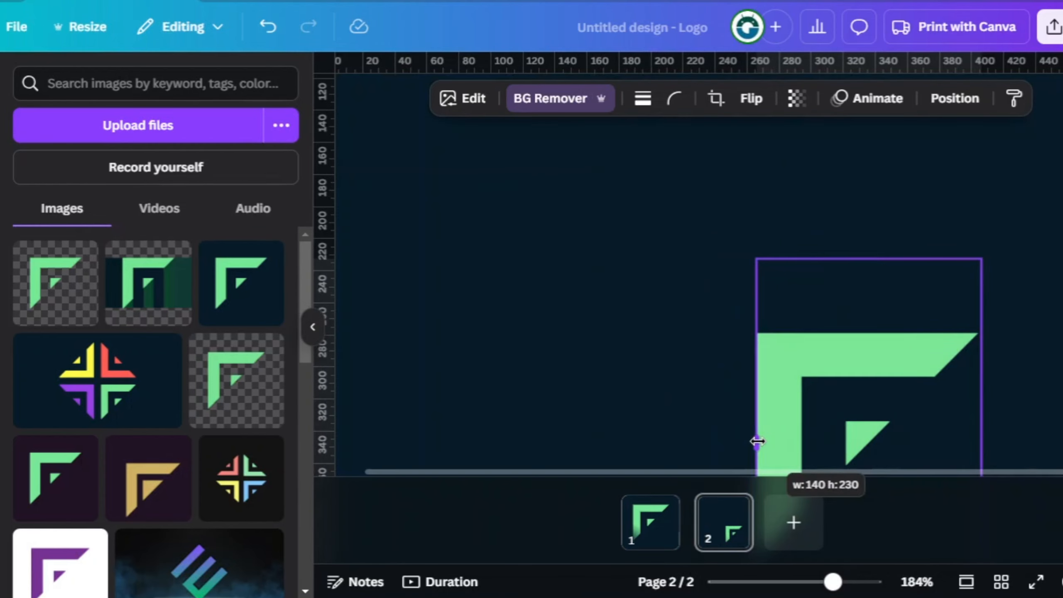
left_click_drag(866, 257, 853, 326)
scroll(867, 405, "down", 5)
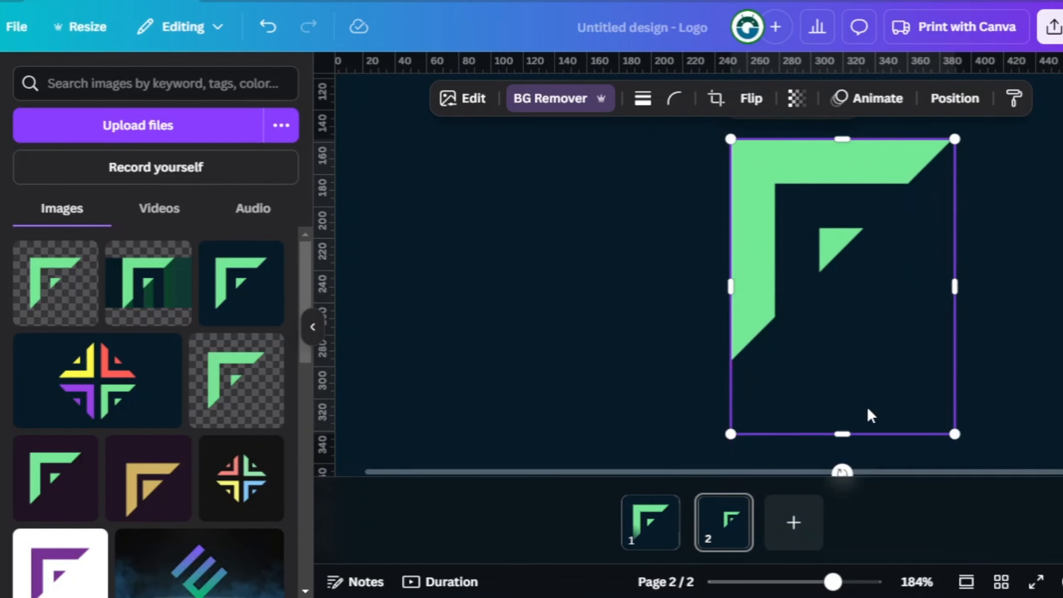
left_click_drag(842, 435, 843, 363)
scroll(778, 381, "down", 5)
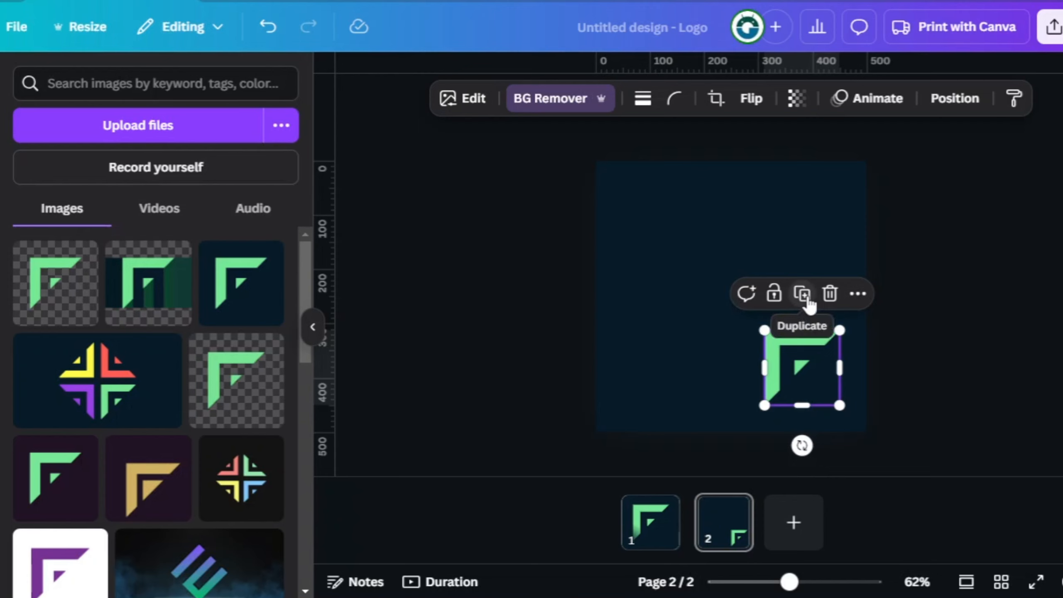
Step: Duplicate the cropped F, flip the copy horizontally and set it beside the original's left side with a narrow gap
left_click(809, 302)
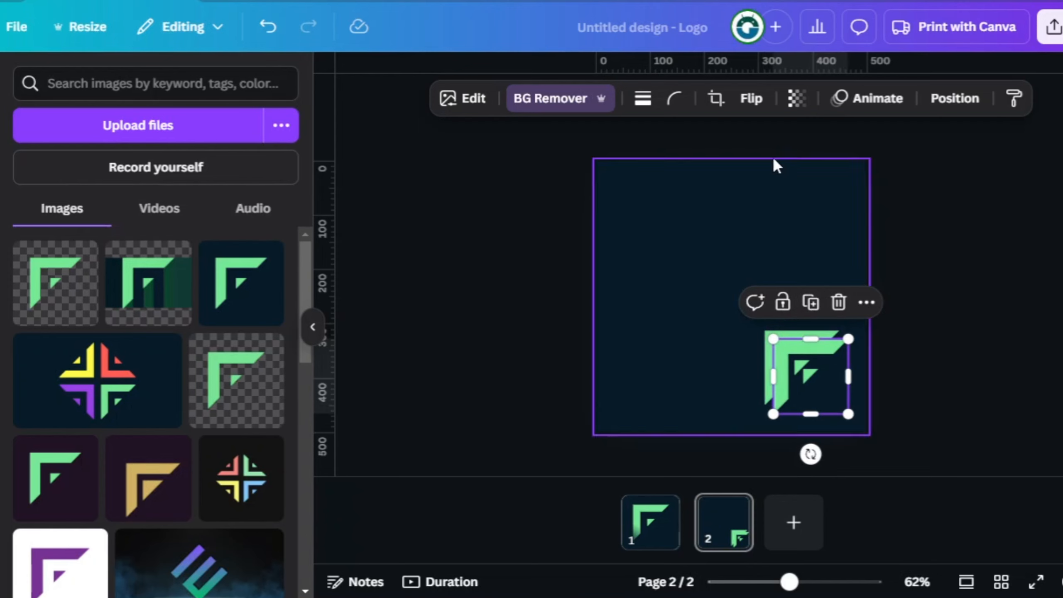
left_click(752, 100)
left_click(753, 151)
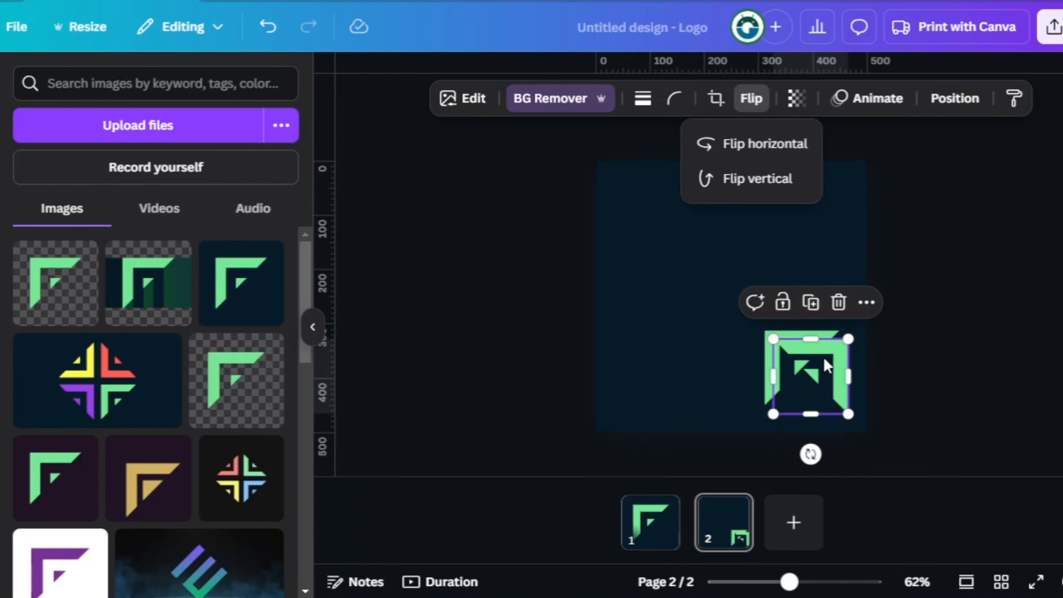
left_click_drag(822, 355, 724, 361)
Step: Duplicate the mirrored F pair, place the copy directly above with a matching gap and flip it vertically
left_click_drag(571, 302, 865, 424)
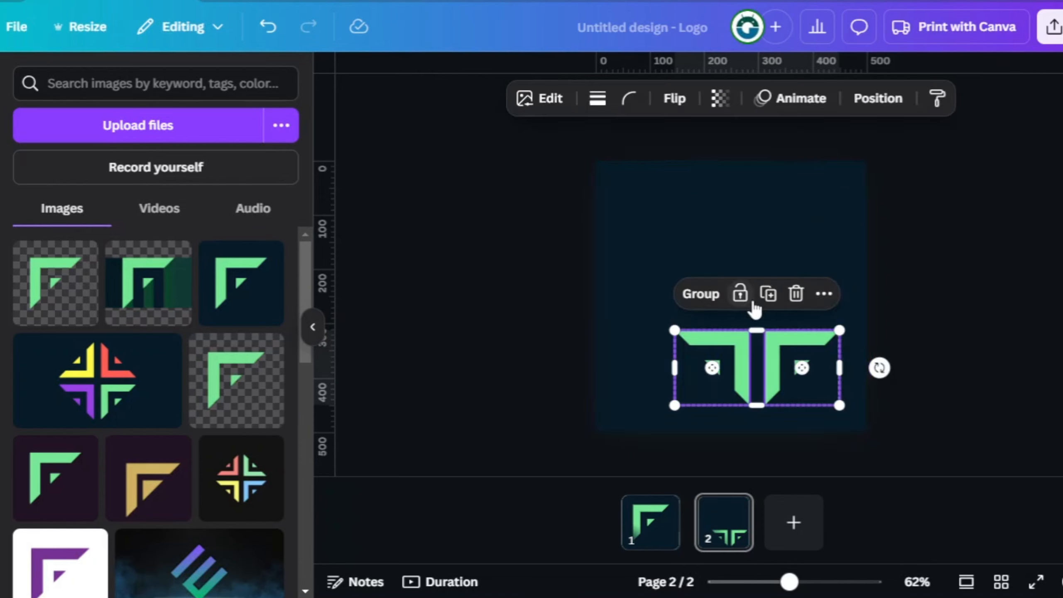
left_click(768, 293)
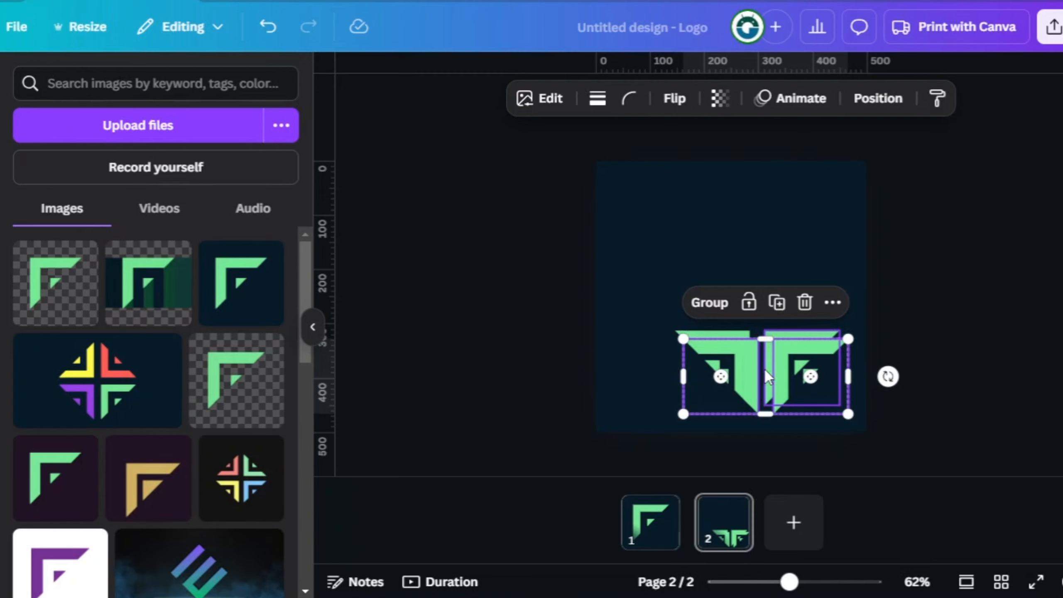
left_click_drag(765, 370, 756, 273)
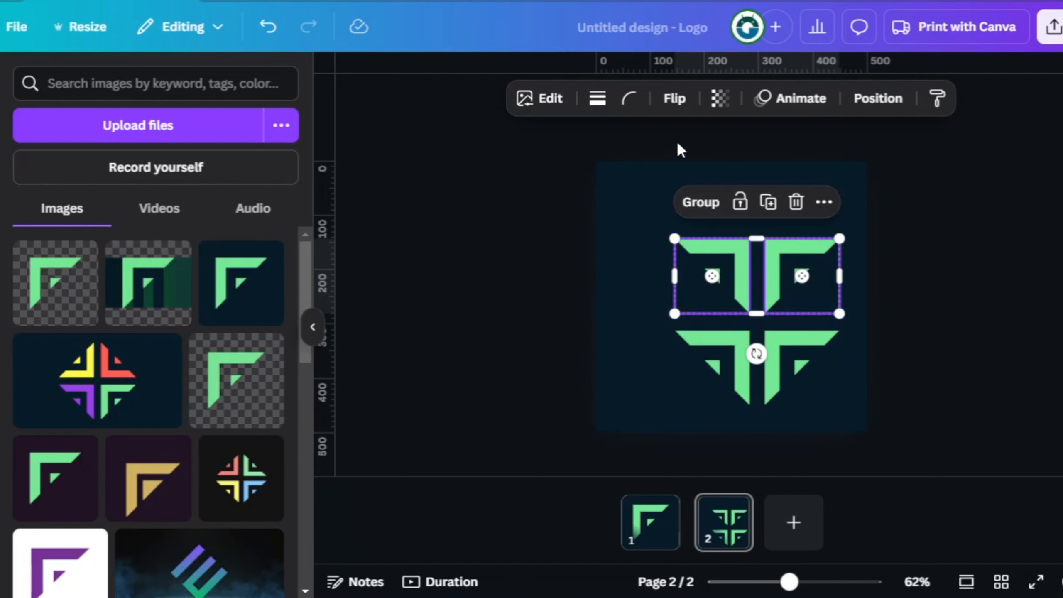
left_click(673, 100)
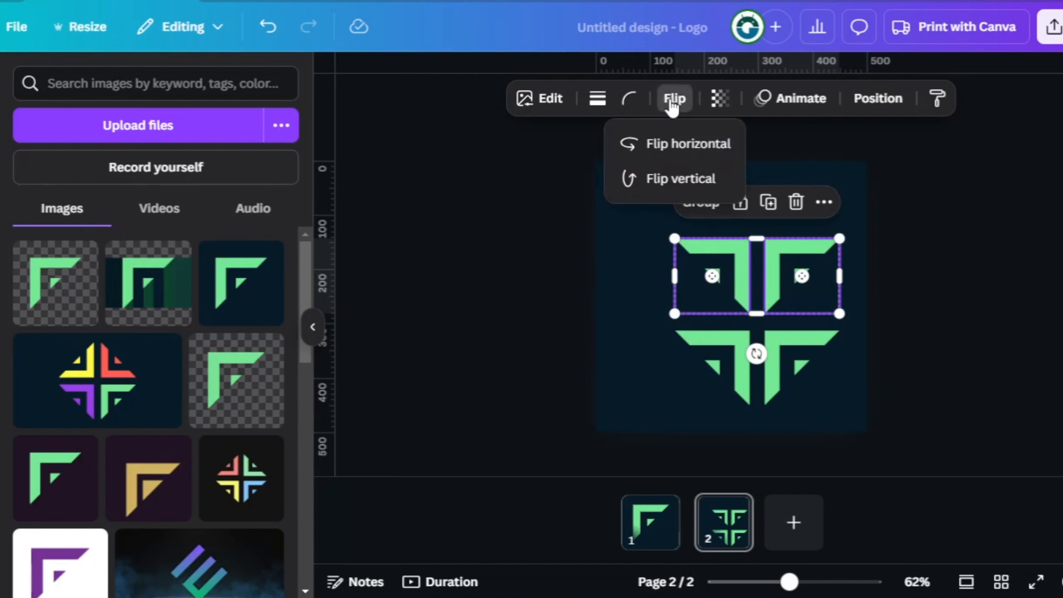
left_click(669, 182)
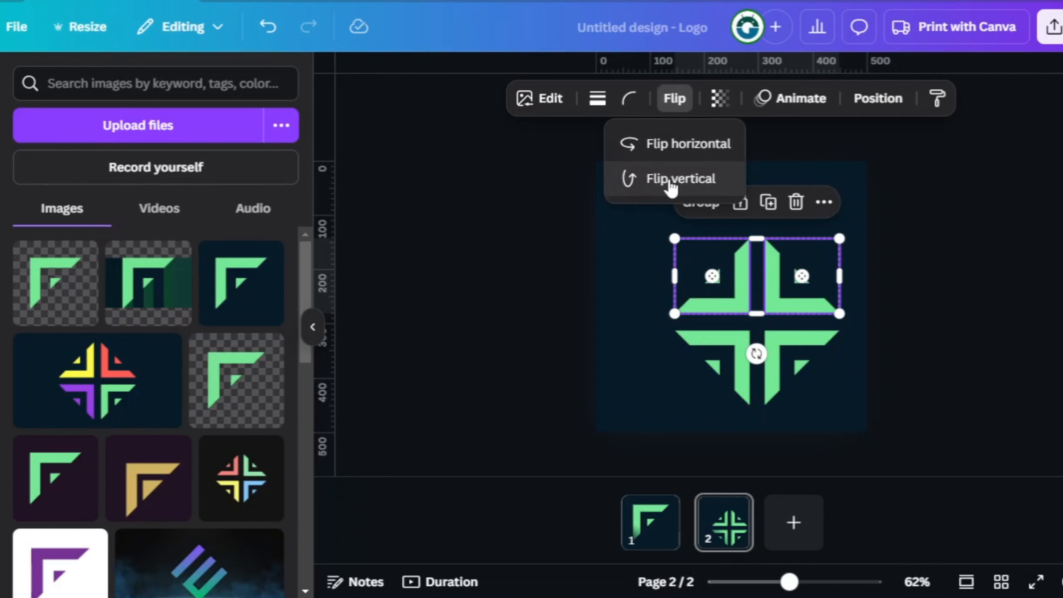
left_click(923, 253)
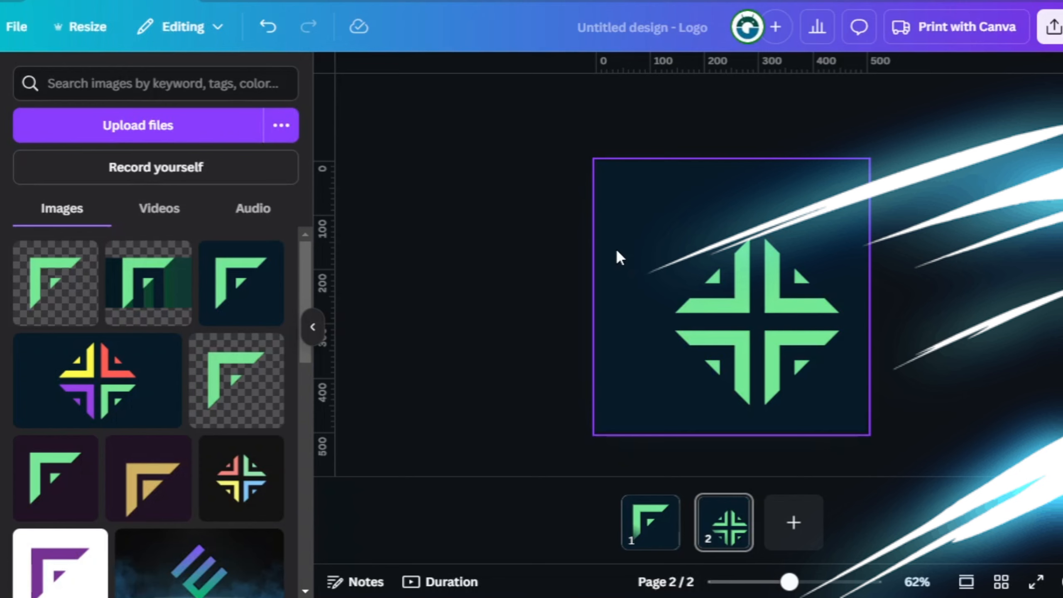
Step: Select all four F pieces and center them together on the page
left_click_drag(538, 209, 916, 468)
left_click_drag(785, 359, 747, 315)
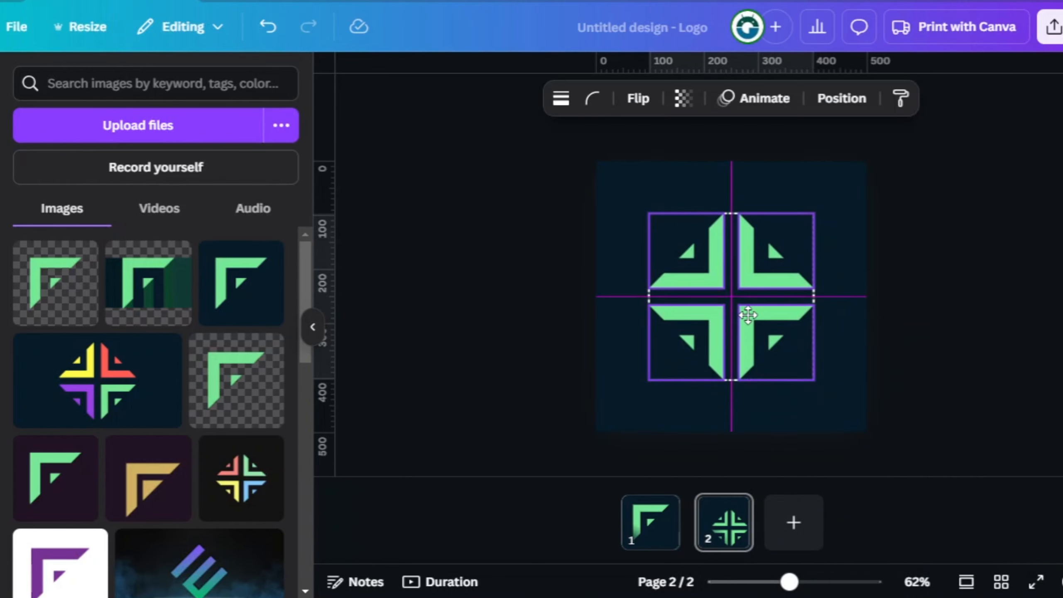
left_click_drag(748, 315, 747, 314)
left_click(1006, 268)
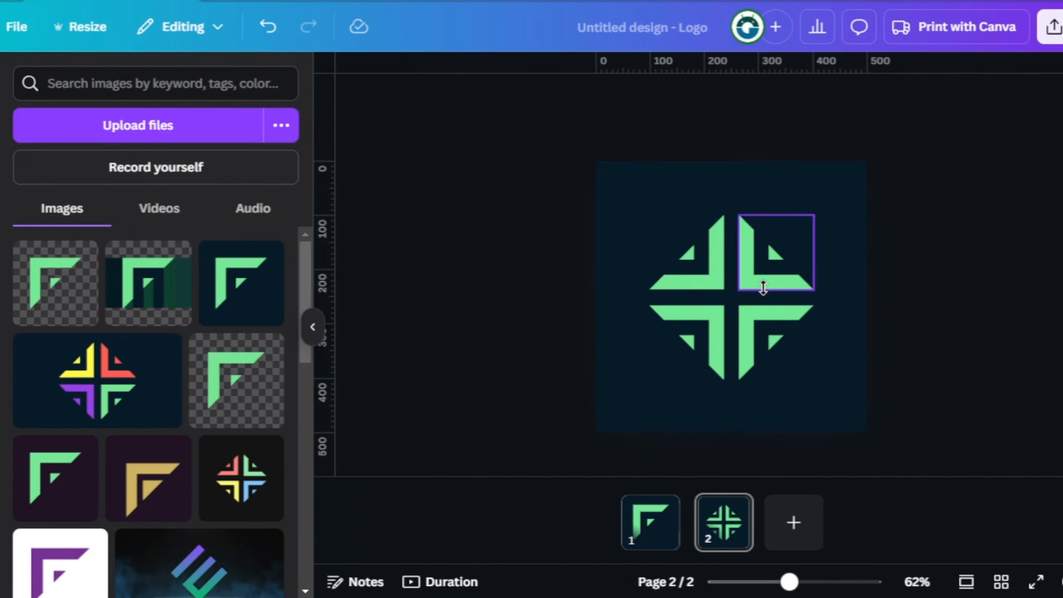
Step: Apply a custom duotone to the emblem's upper-right F piece with the highlights color set to red #FF5E55
left_click(762, 288)
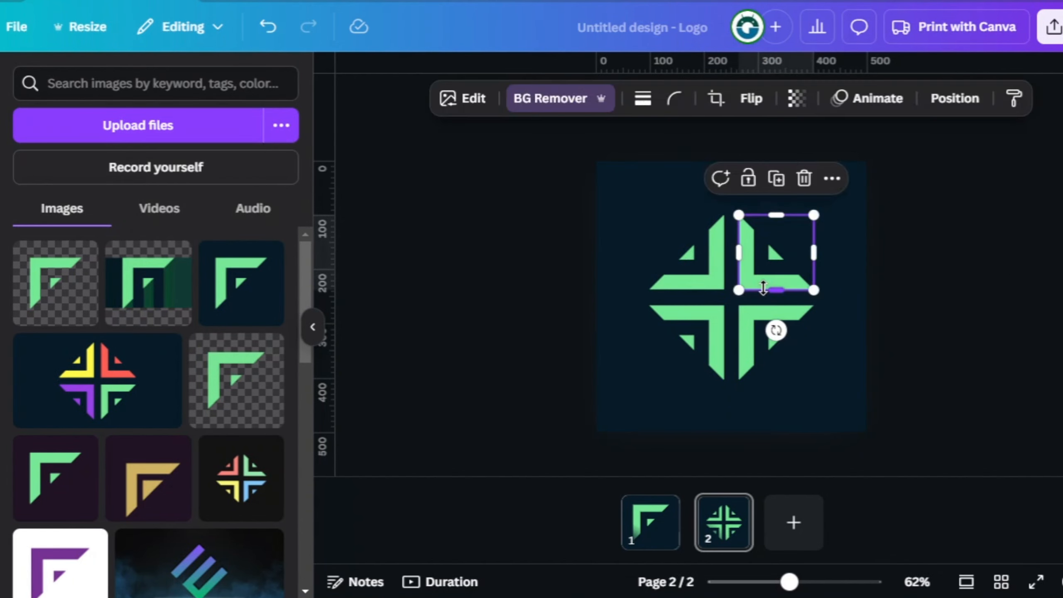
left_click(479, 114)
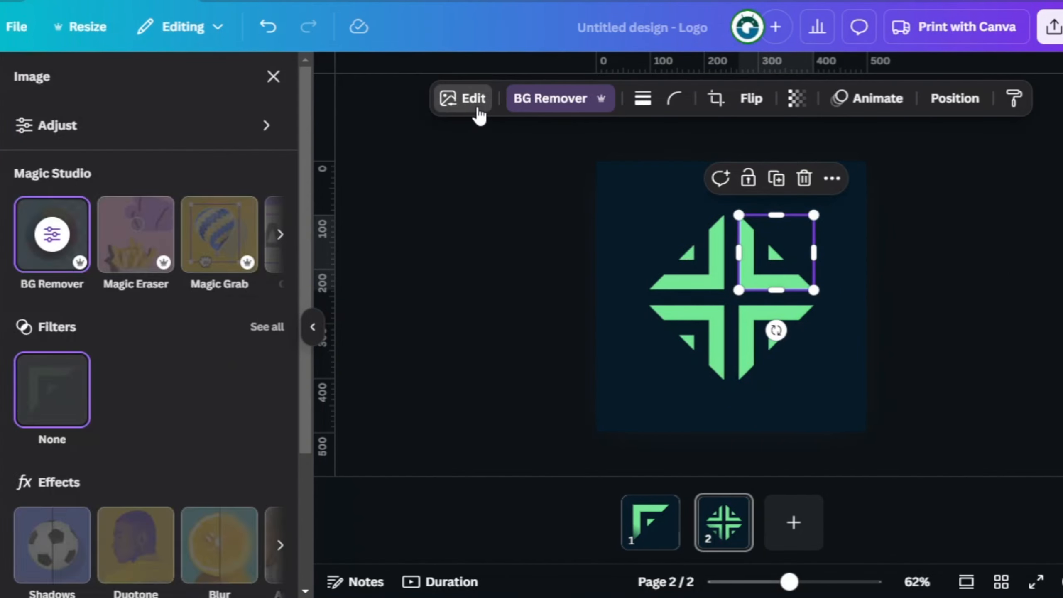
left_click(114, 560)
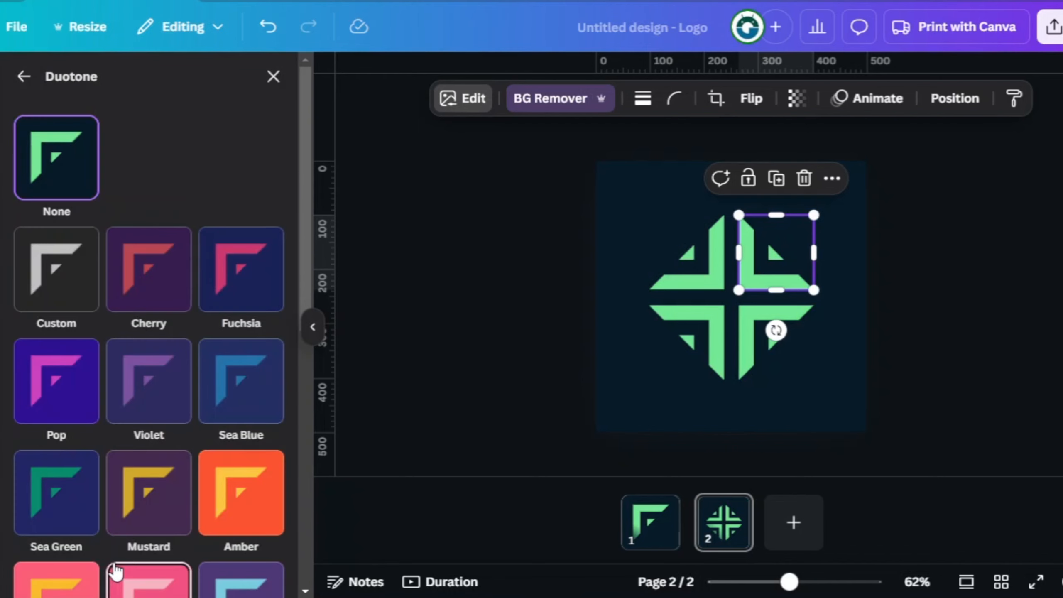
left_click(67, 276)
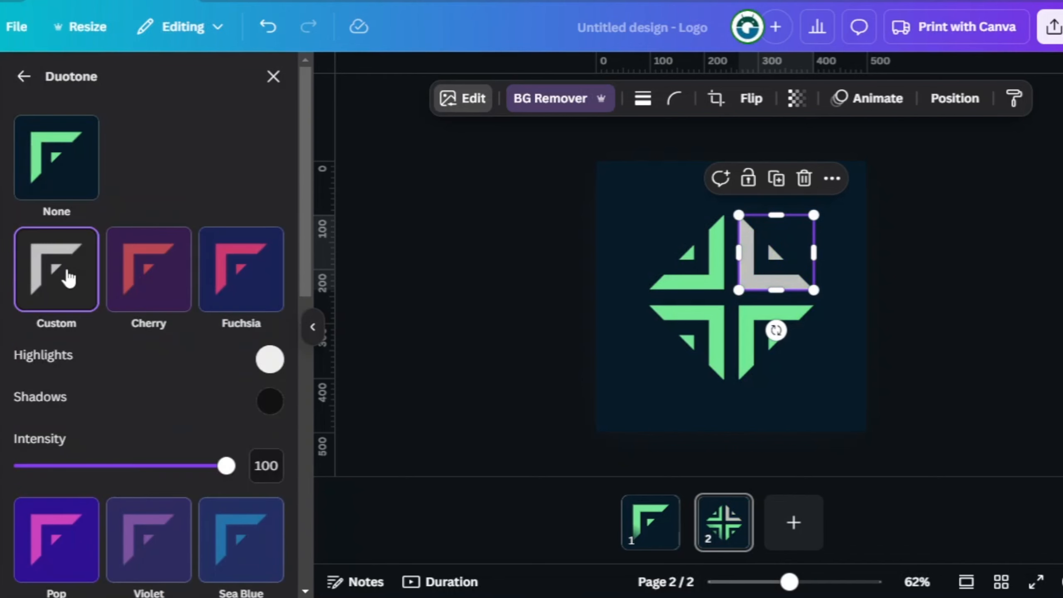
left_click(269, 359)
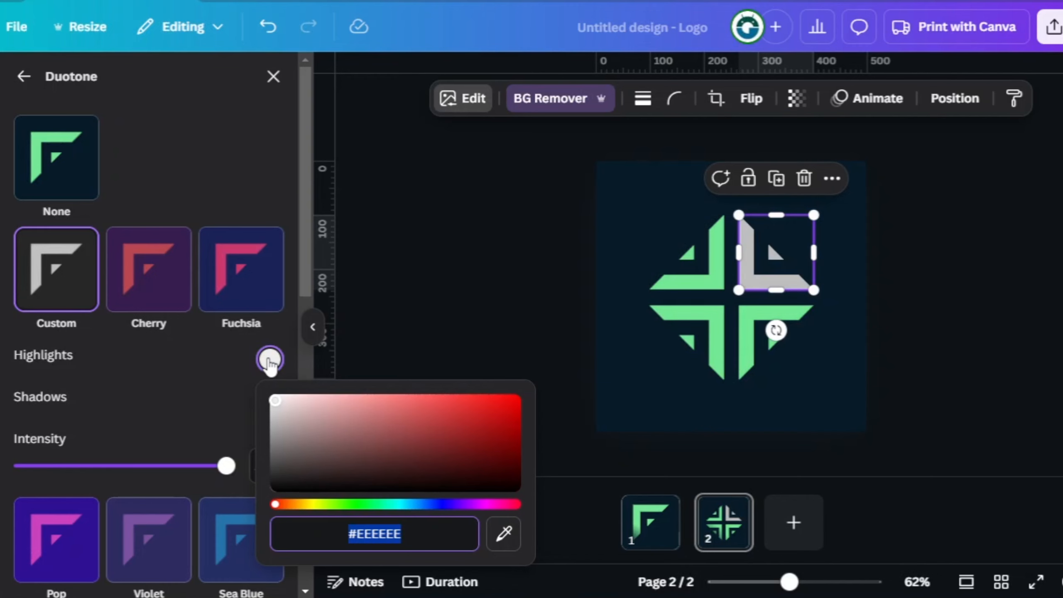
type("#FF5E55")
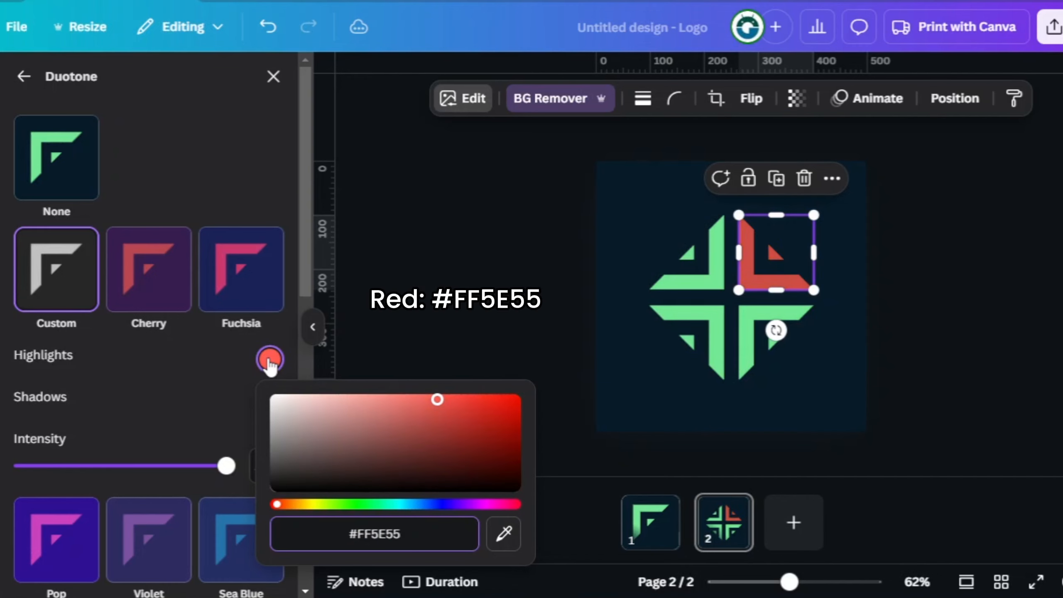
Step: Copy the highlights color #FF5E55 to the duotone shadows of the red F piece
triple_click(408, 537)
key("ctrl+c")
left_click(269, 401)
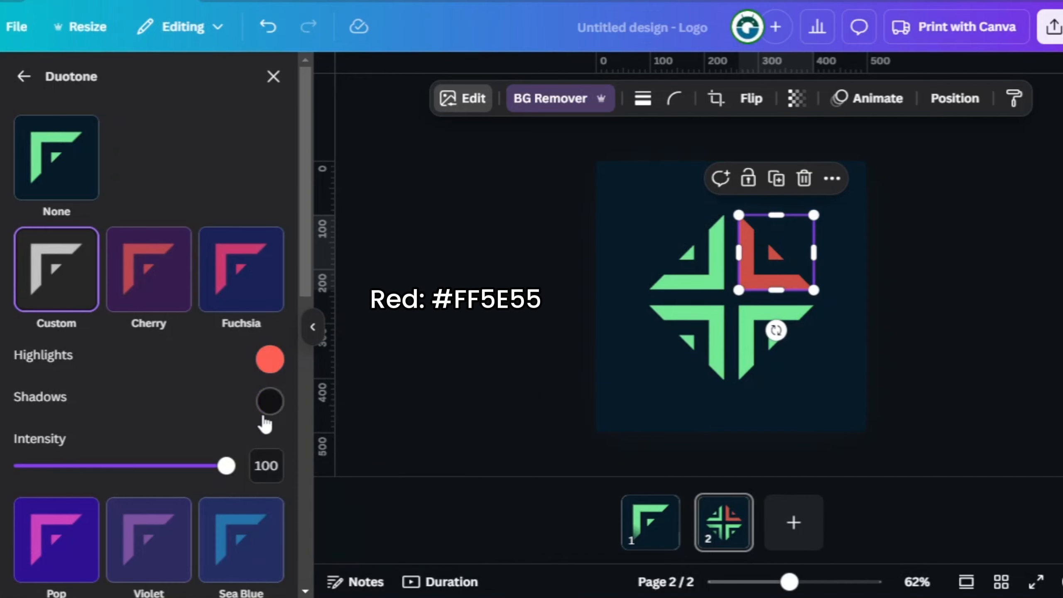
key("ctrl+v")
left_click(942, 258)
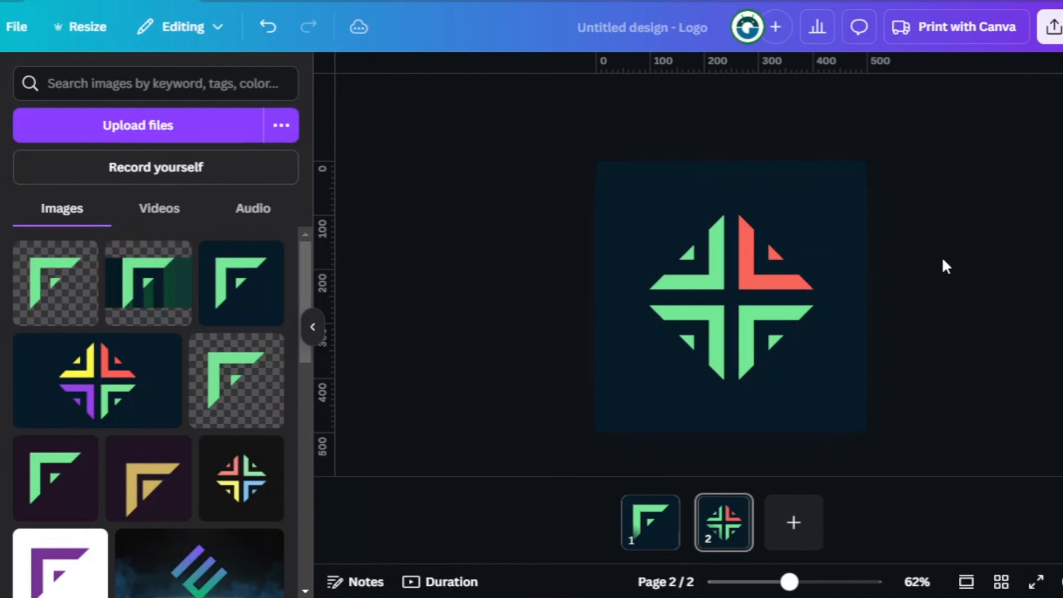
Step: Apply a custom duotone to the emblem's upper-left F piece with the highlights color set to yellow #FFFB49
left_click(709, 268)
left_click(477, 101)
left_click(127, 543)
left_click(42, 301)
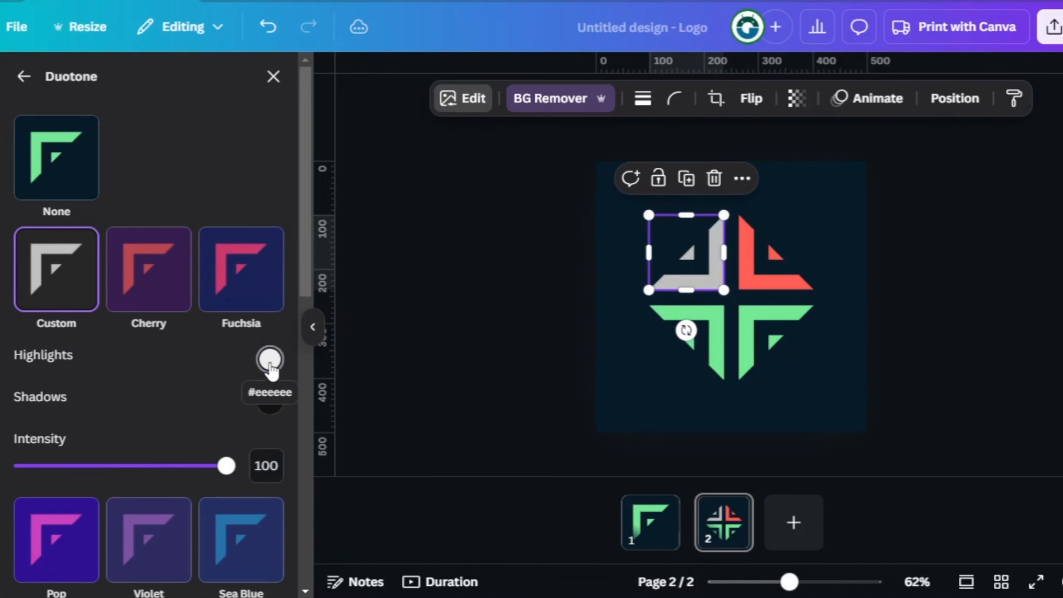
left_click(269, 359)
type("#FFF")
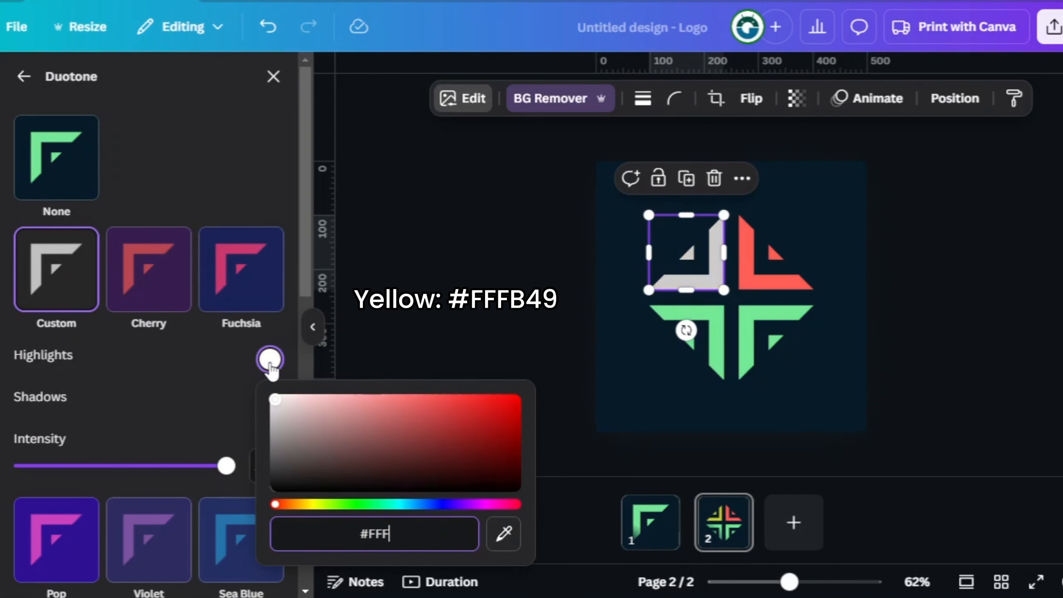
type("B49")
Step: Copy the highlights color #FFFB49 to the duotone shadows of the yellow F piece
key("ctrl+a")
key("ctrl+c")
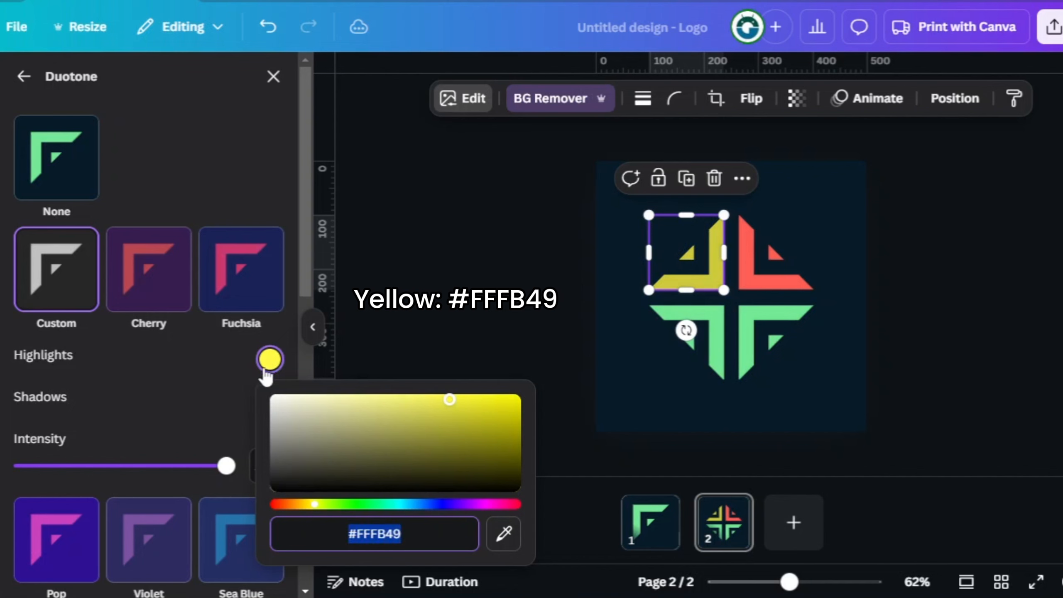
left_click(266, 368)
left_click(266, 405)
key("ctrl+v")
left_click(523, 377)
Step: Apply a custom duotone to the emblem's lower-left F piece with the highlights color set to purple #9943E8
left_click(706, 353)
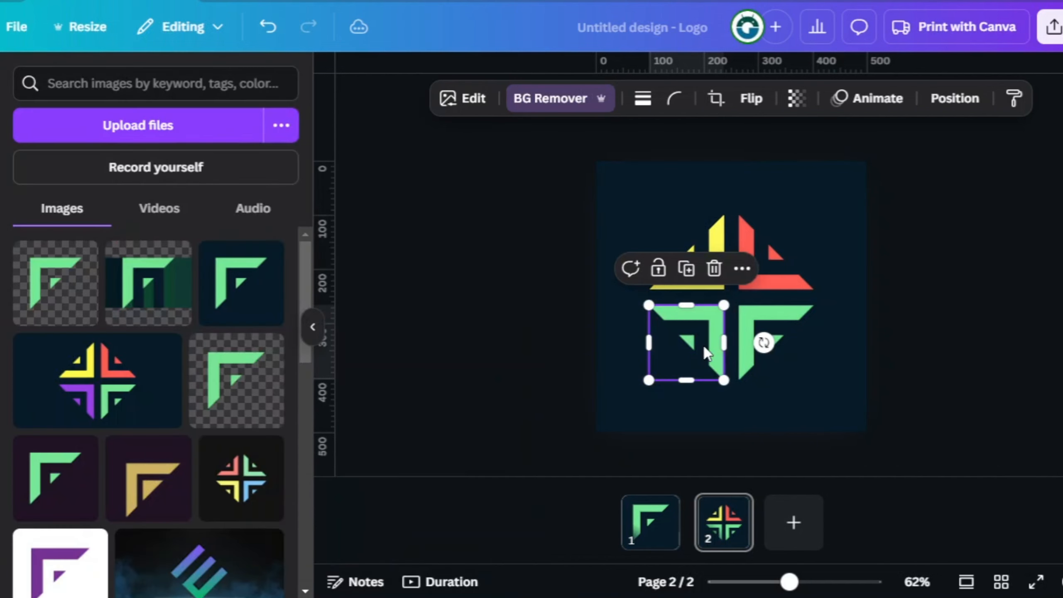
left_click(464, 98)
left_click(135, 534)
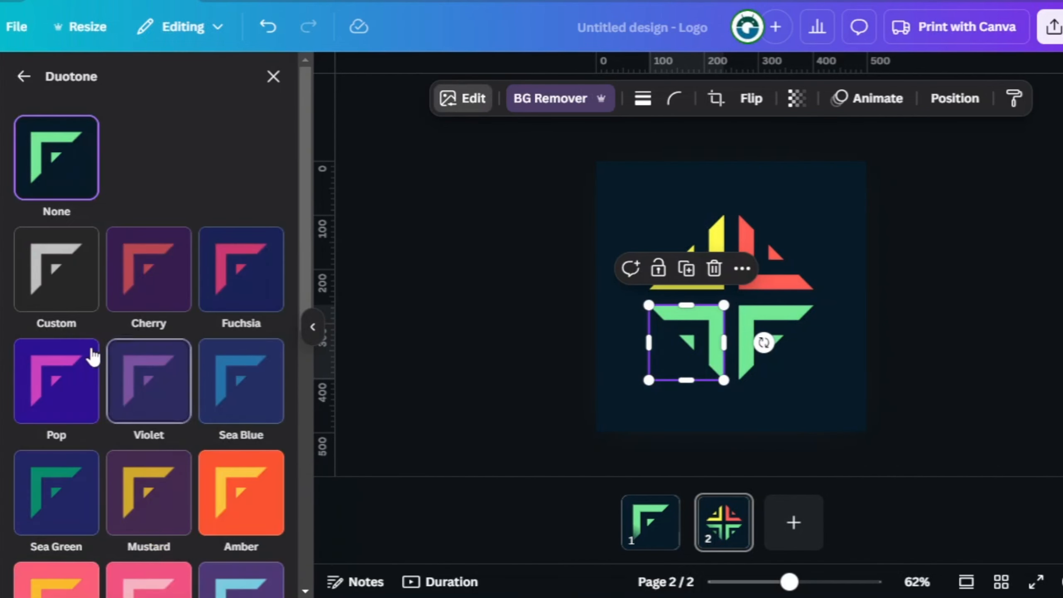
left_click(58, 268)
left_click(269, 359)
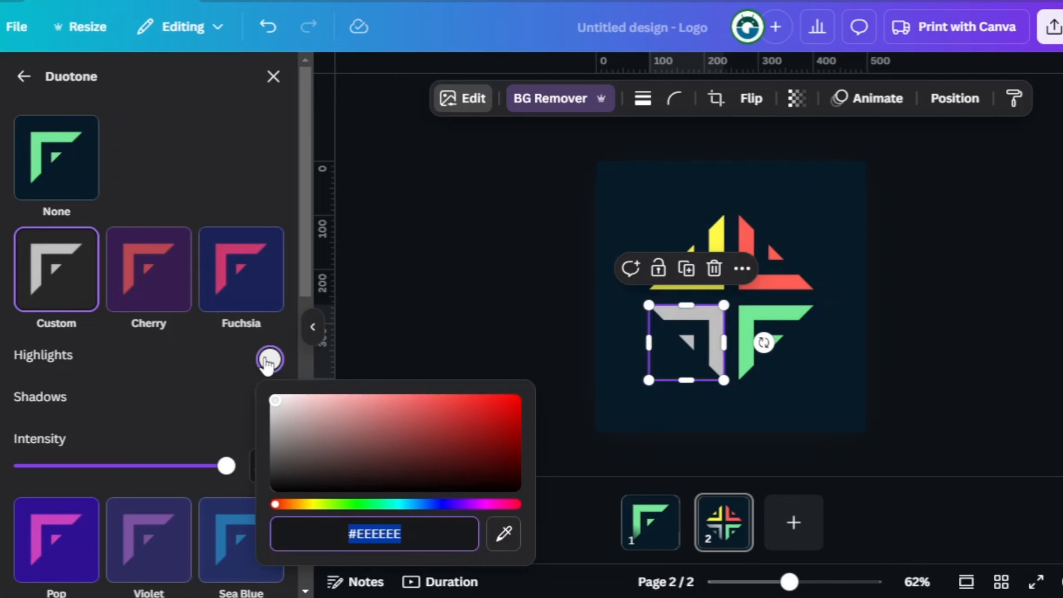
type("#9943")
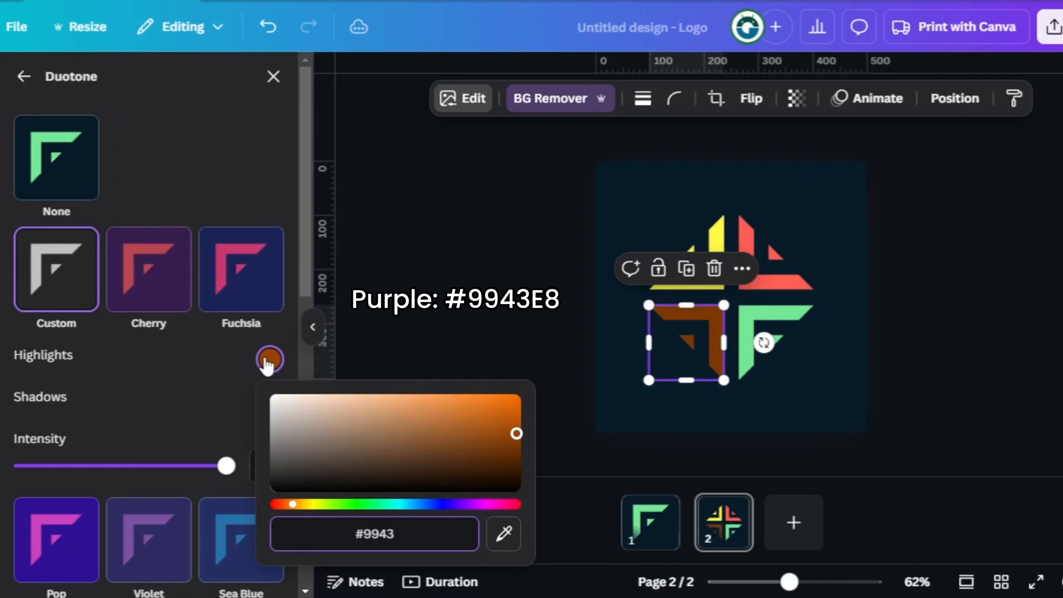
type("E8")
Step: Copy the highlights color #9943E8 to the duotone shadows of the purple F piece
key("ctrl+a")
key("ctrl+c")
left_click(270, 401)
key("ctrl+v")
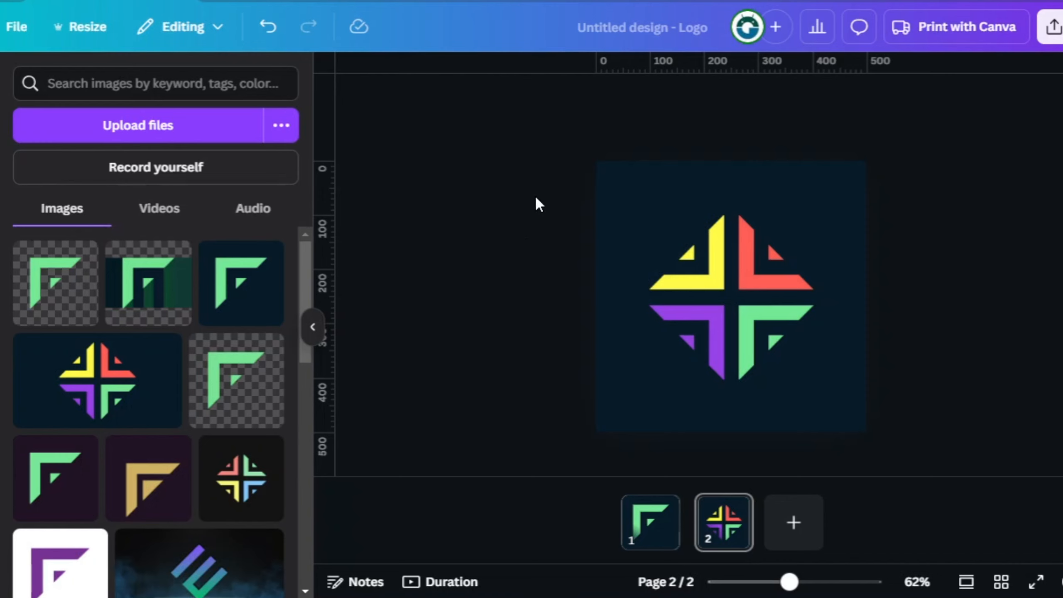
Step: Group all four colored F pieces into one emblem and present the design in full screen
left_click_drag(536, 198, 854, 428)
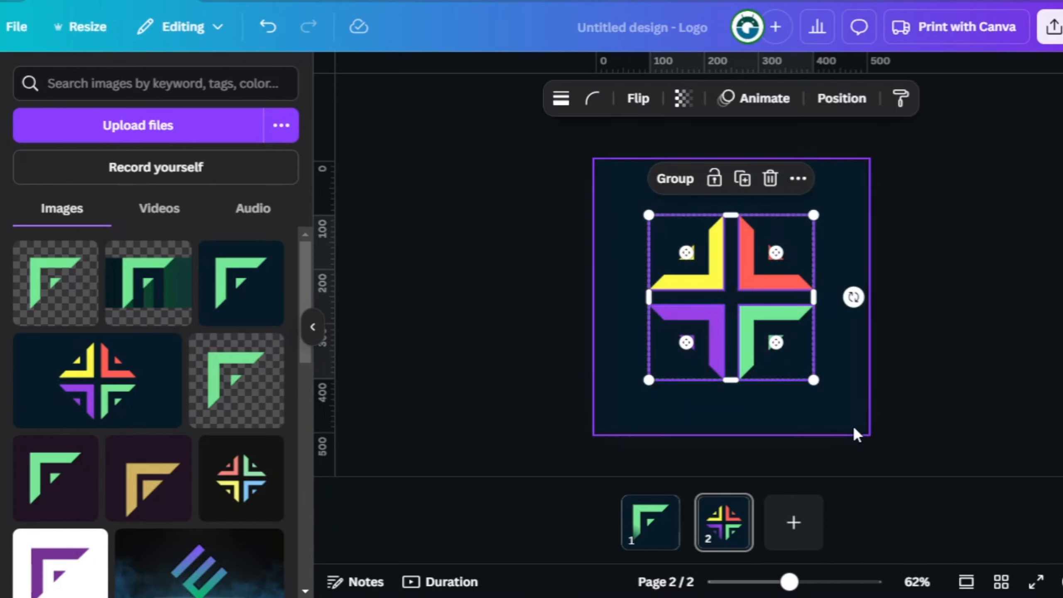
left_click(677, 184)
left_click(1006, 277)
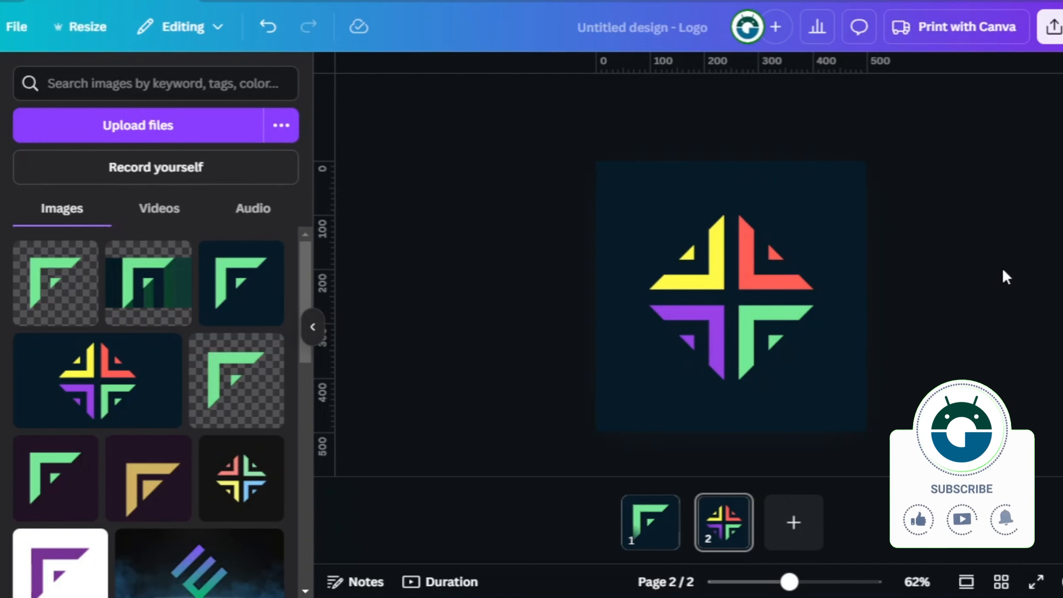
left_click(1032, 583)
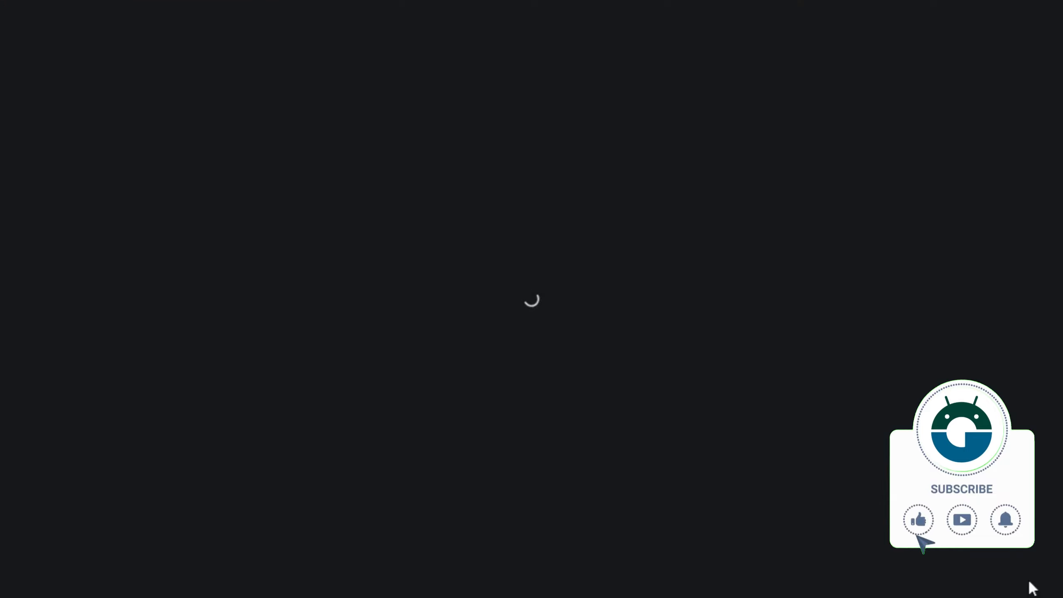